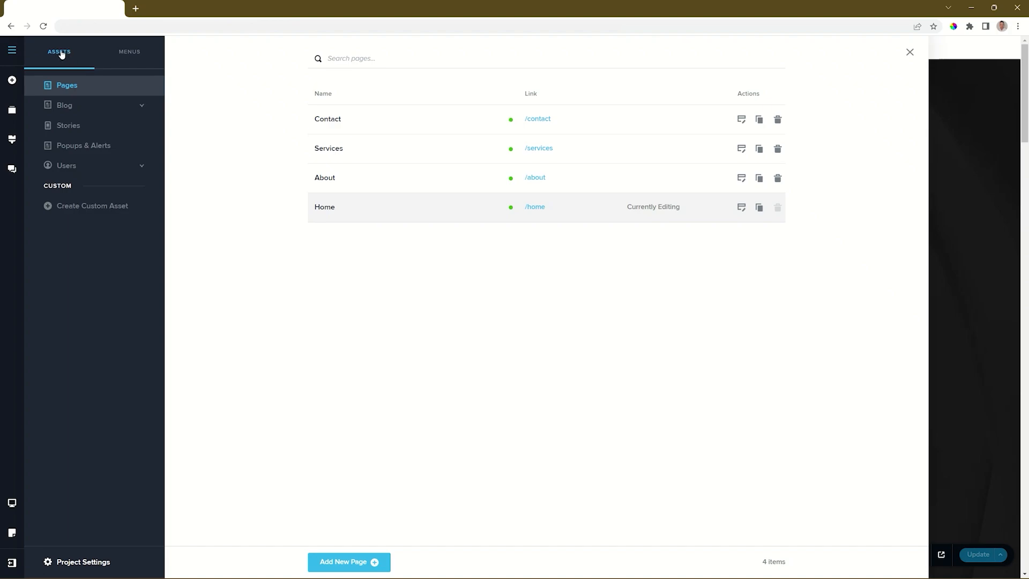
Create a new site menu named "Main Menu" and select it for editing
left_click(132, 53)
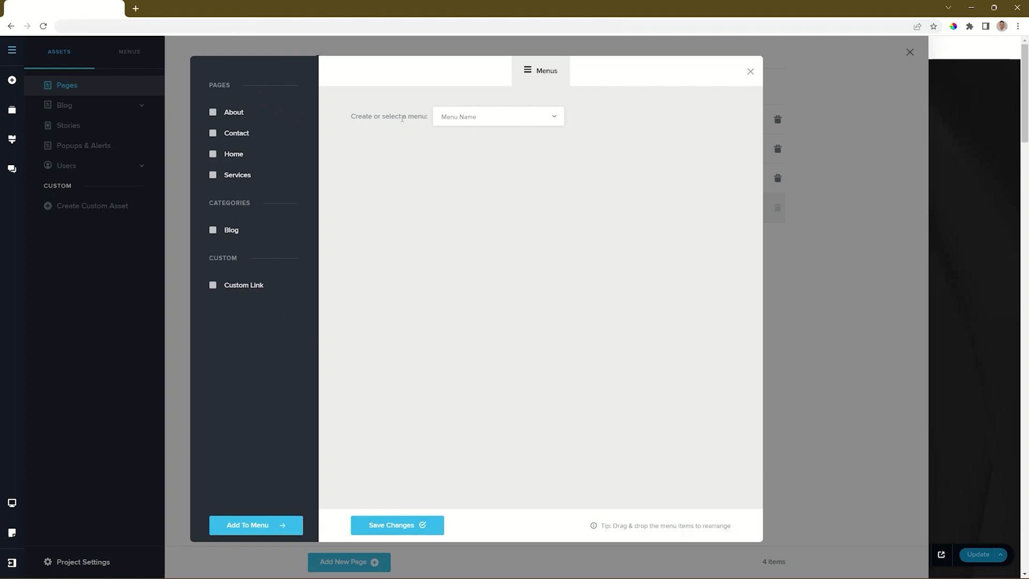
left_click(526, 116)
left_click(484, 144)
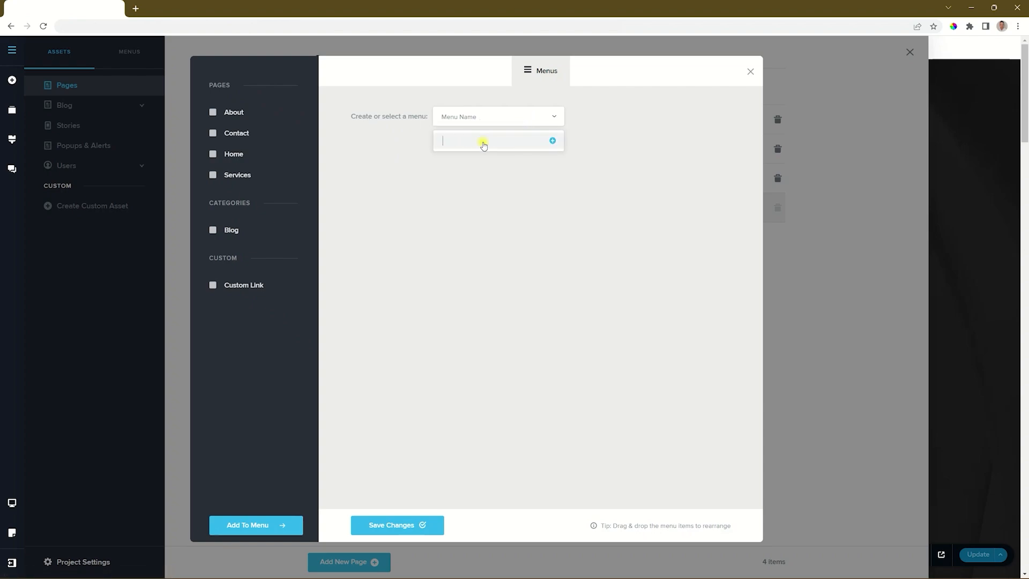
type("Main Menu")
left_click(552, 141)
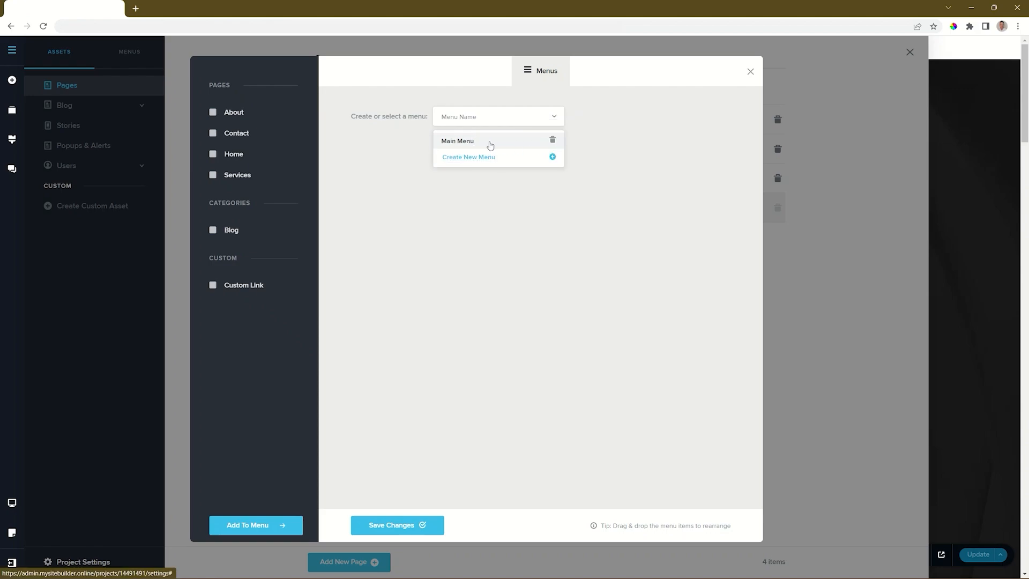
left_click(474, 142)
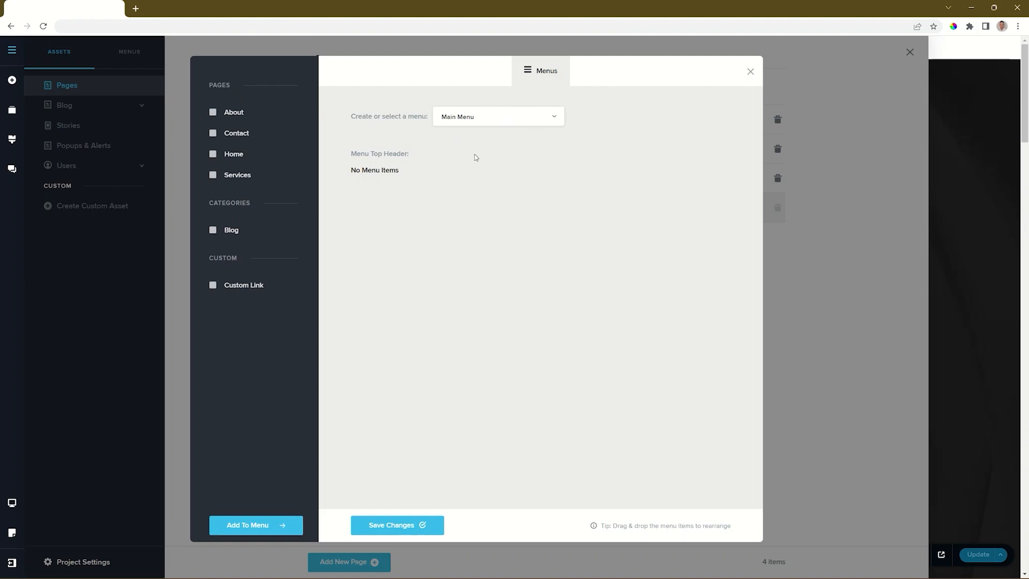
Add the About, Contact, Home and Services pages and the Blog category to Main Menu
left_click(213, 112)
left_click(213, 133)
left_click(212, 154)
left_click(212, 174)
left_click(212, 230)
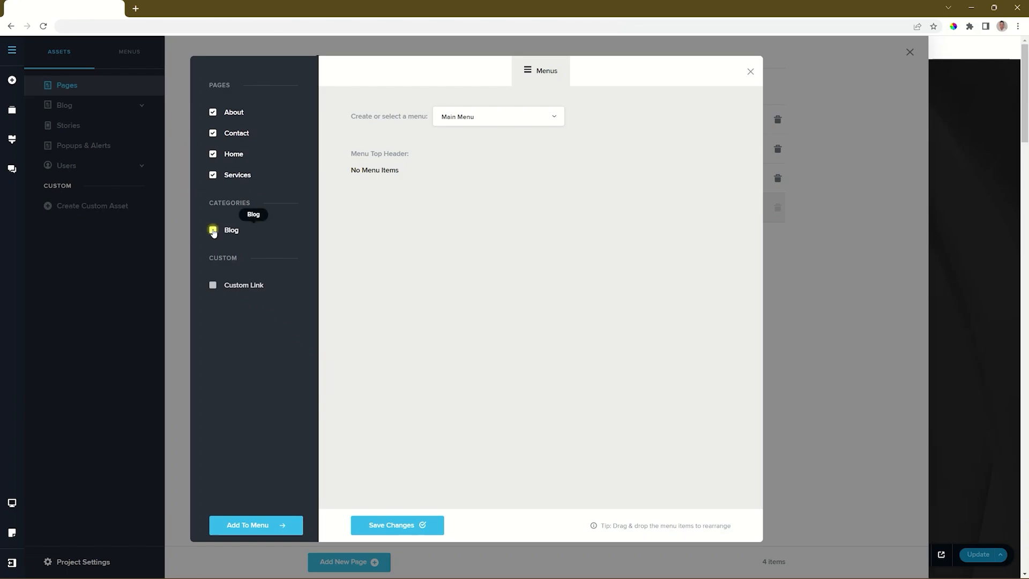
left_click(255, 529)
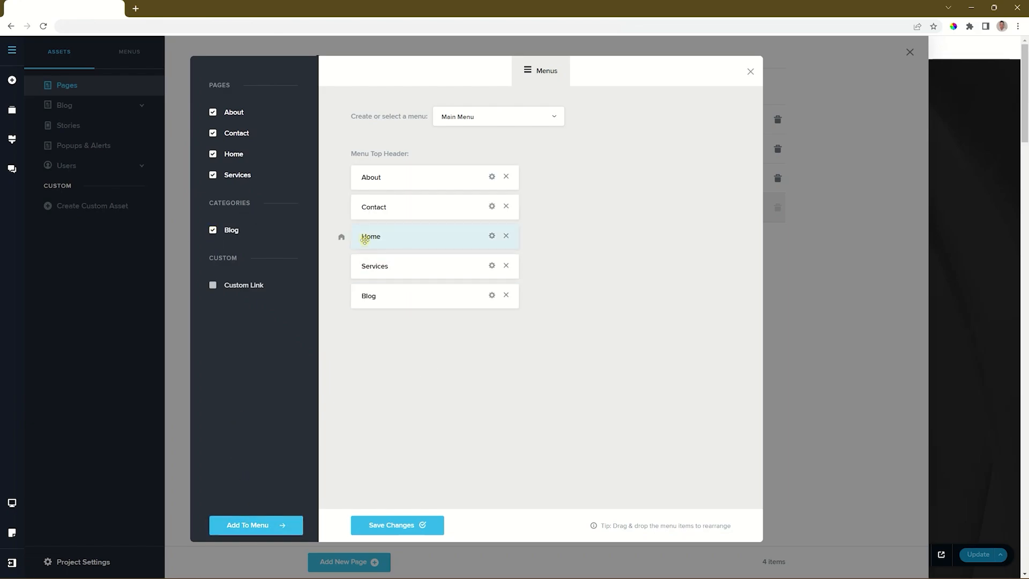
Reorder the menu items as Home, About, Services, Blog, Contact, save the menu and return to the page editor
left_click_drag(363, 237, 362, 182)
left_click_drag(360, 236, 360, 267)
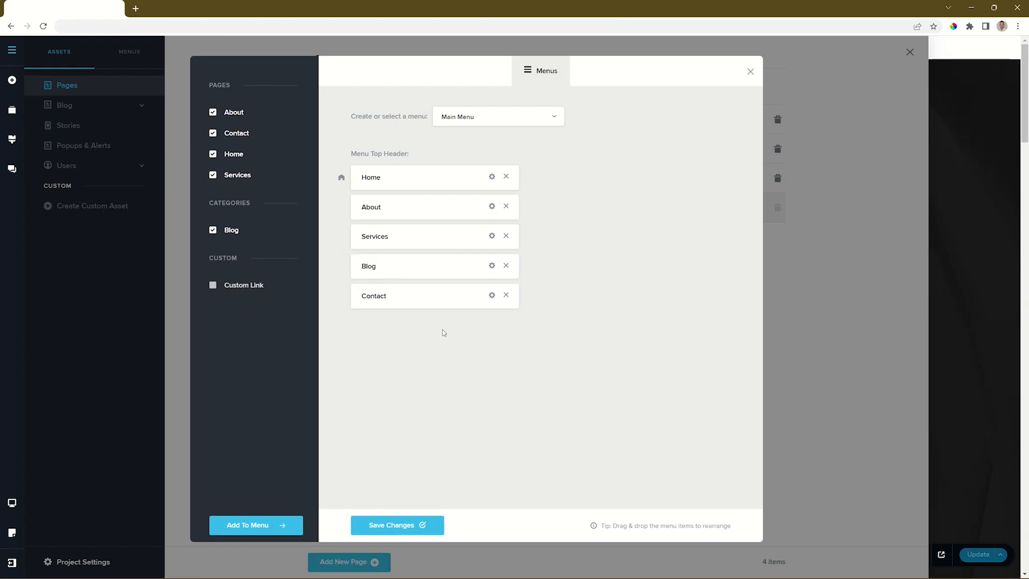
left_click(397, 528)
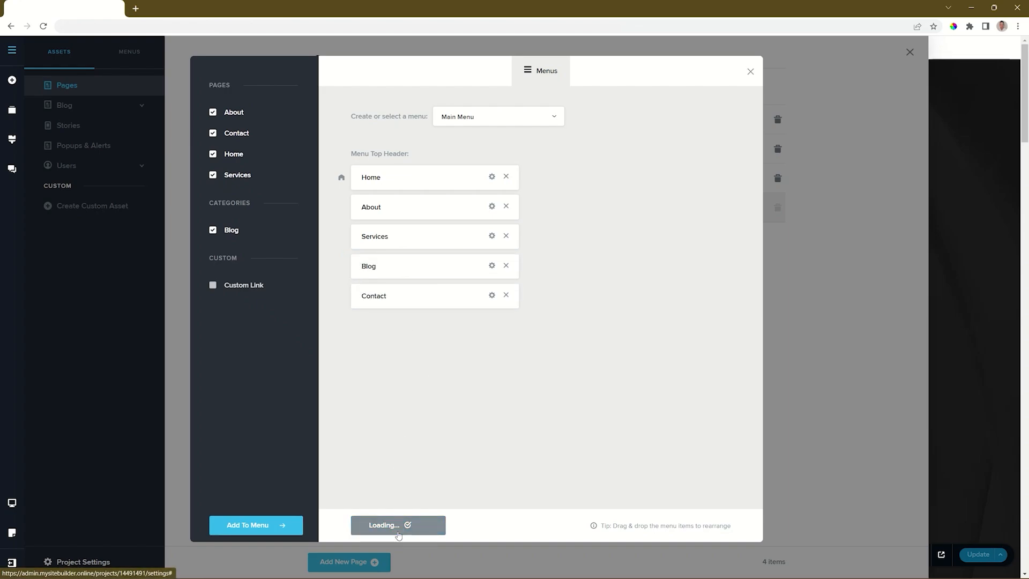
left_click(750, 72)
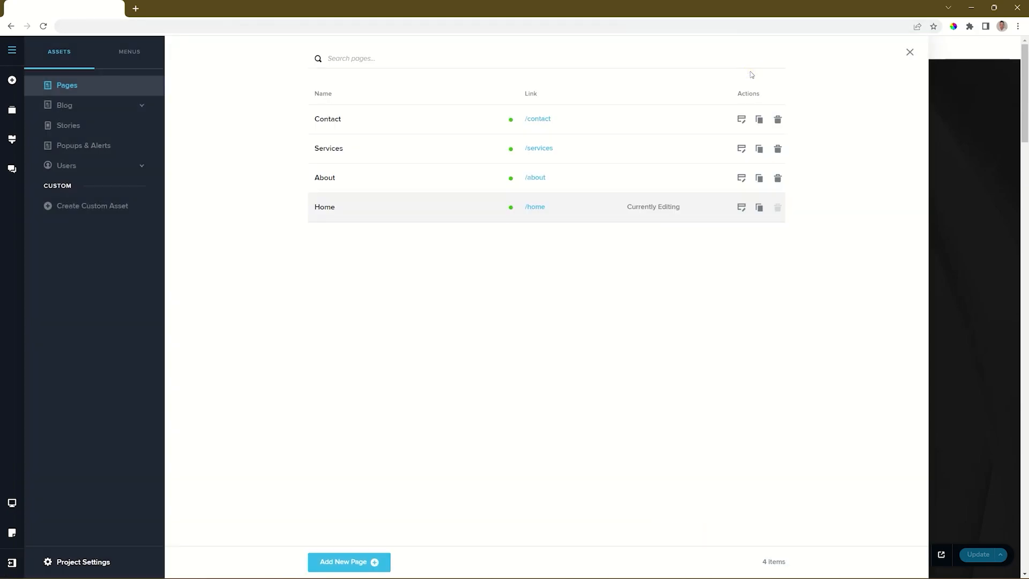
left_click(909, 52)
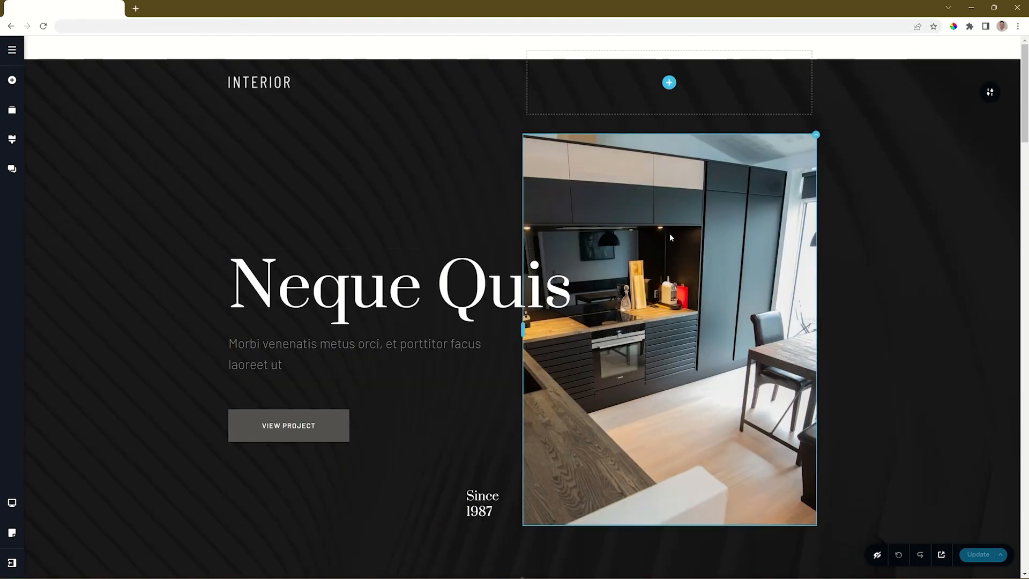
Reload the editor and place a Menu element in the empty header column beside the INTERIOR logo
left_click(43, 26)
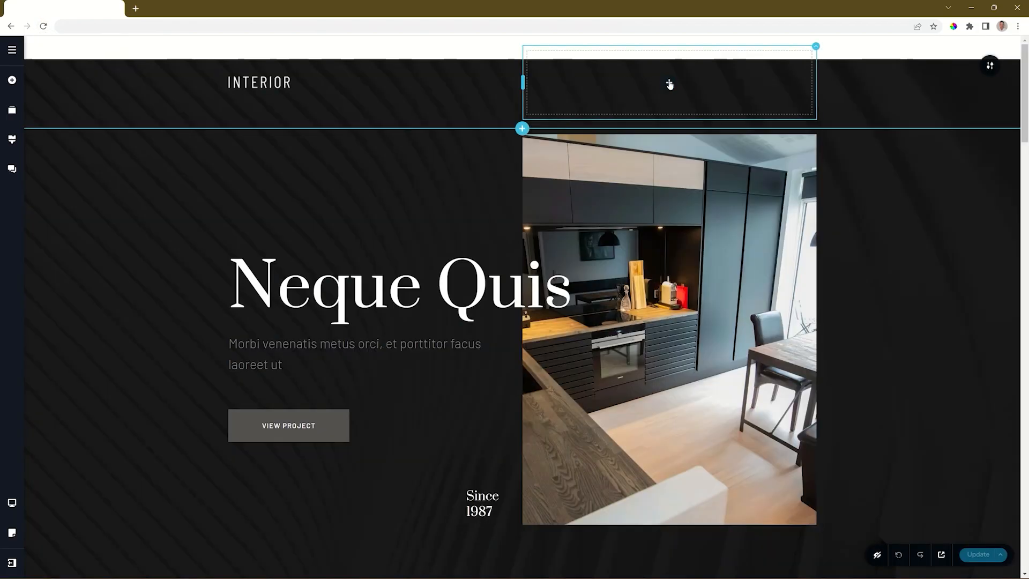
left_click(669, 83)
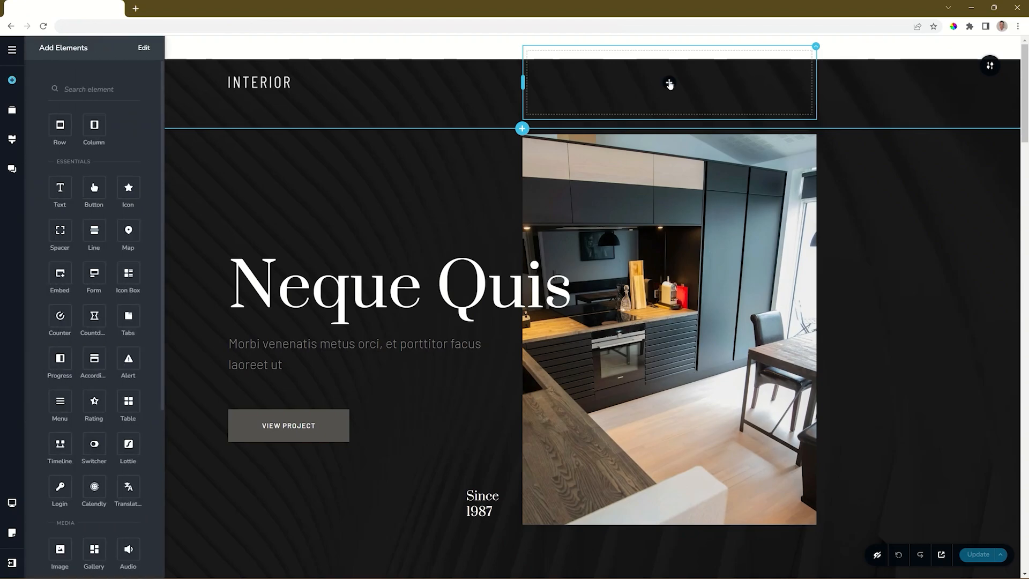
left_click_drag(62, 405, 672, 88)
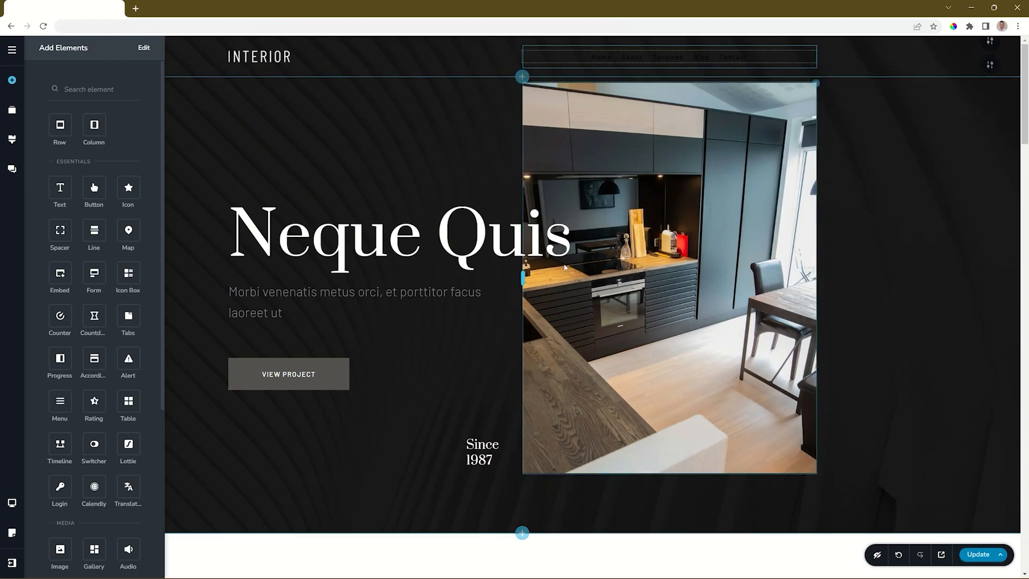
Set the header menu items' text colour to white (#FFFFFF)
left_click(596, 62)
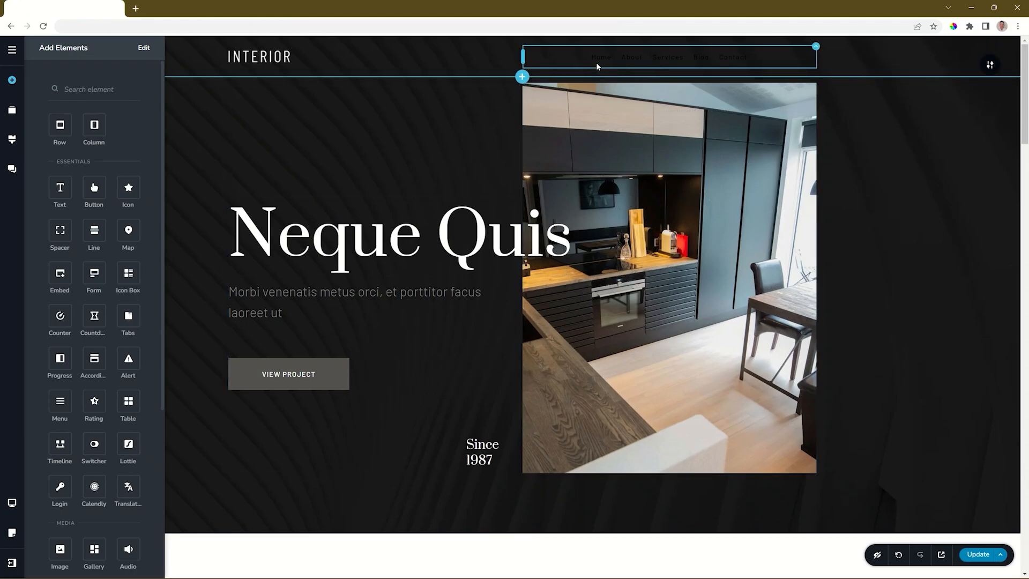
left_click(725, 58)
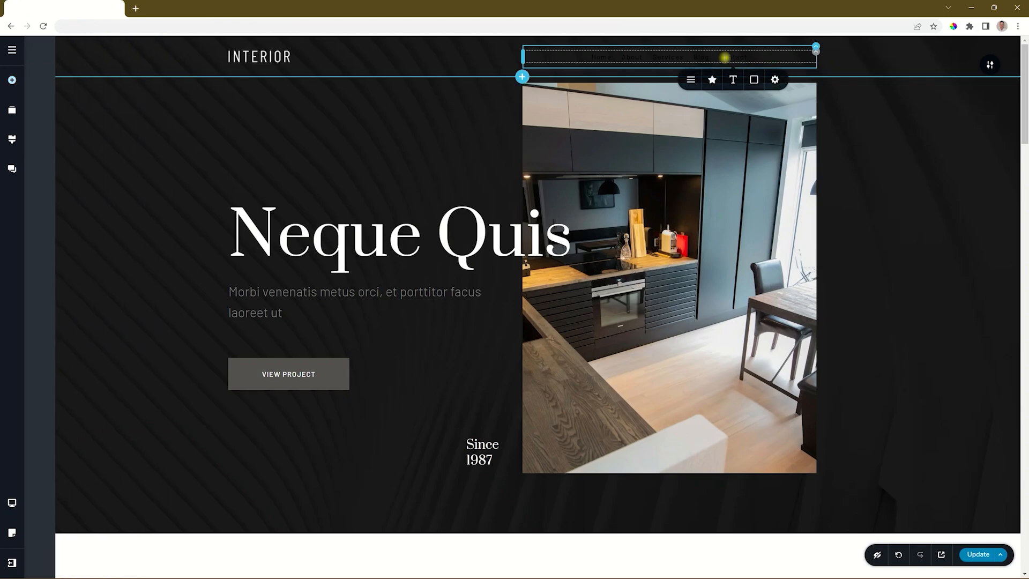
left_click(753, 80)
left_click(779, 210)
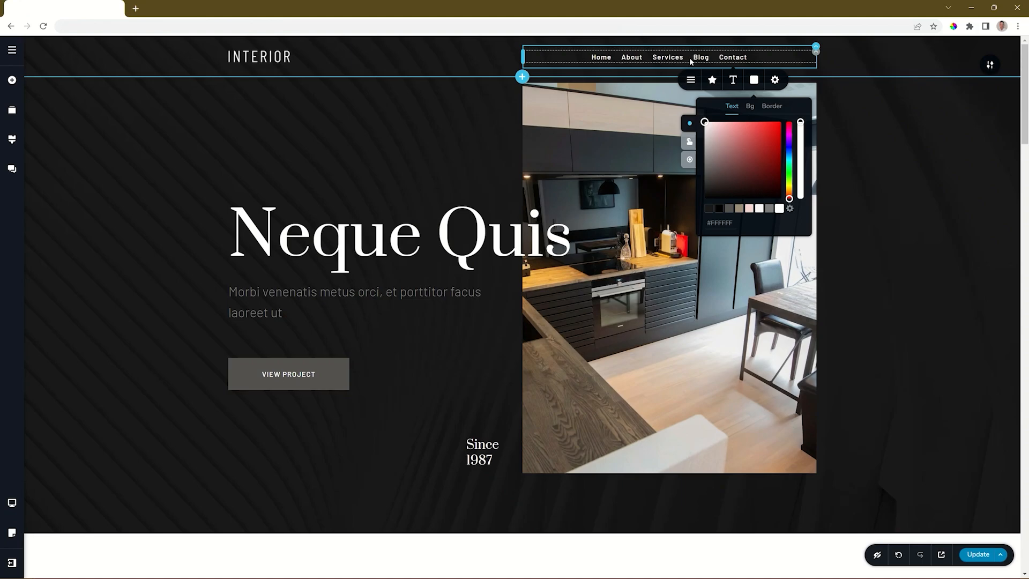
Turn the header's Main Menu into a hamburger menu and colour its icon white (#FFFFFF)
left_click(814, 55)
left_click(772, 76)
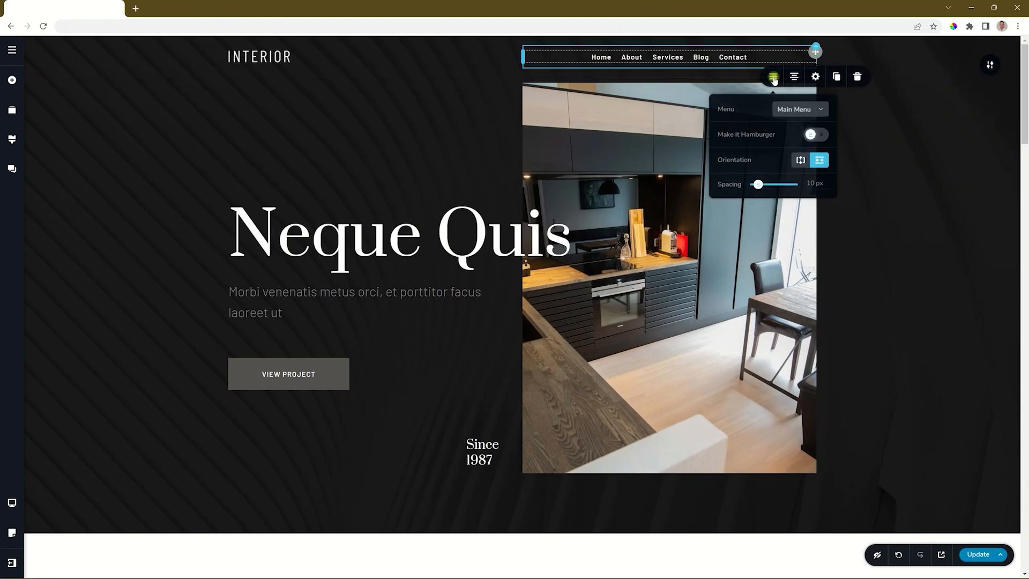
left_click(793, 109)
left_click(803, 113)
left_click(812, 135)
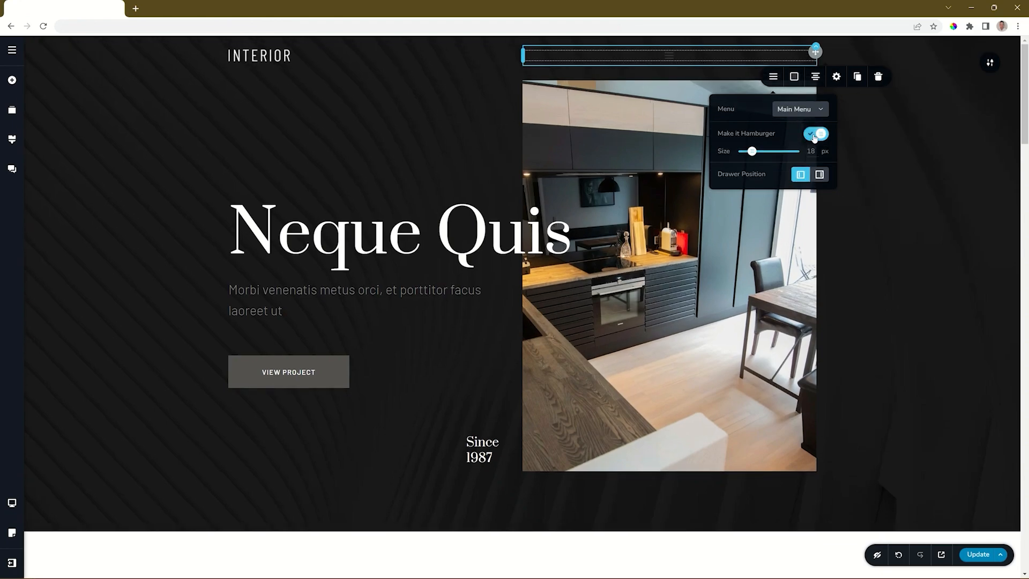
left_click(794, 76)
left_click(818, 189)
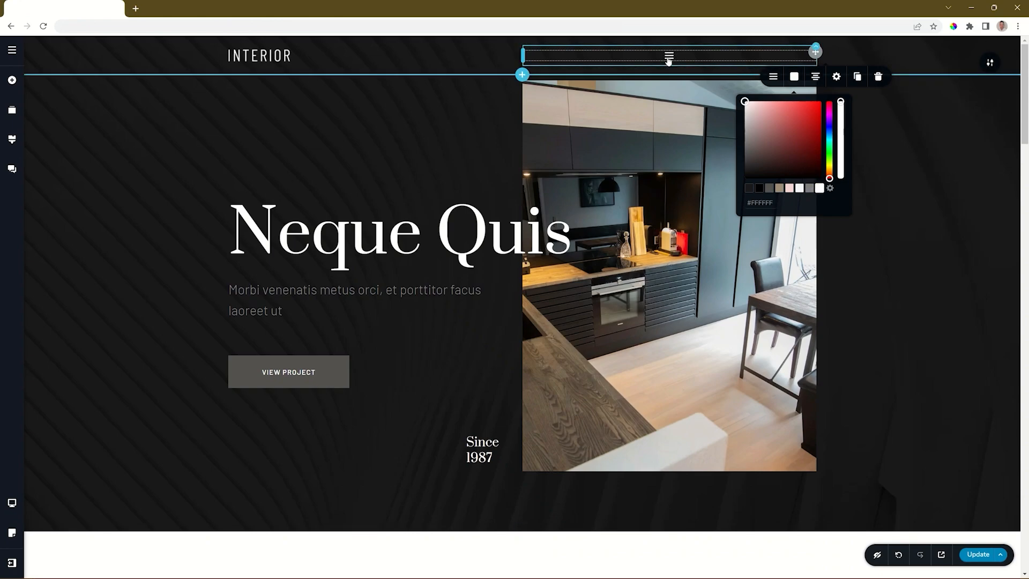
Align the header menu to the right and turn off its hamburger mode
left_click(815, 76)
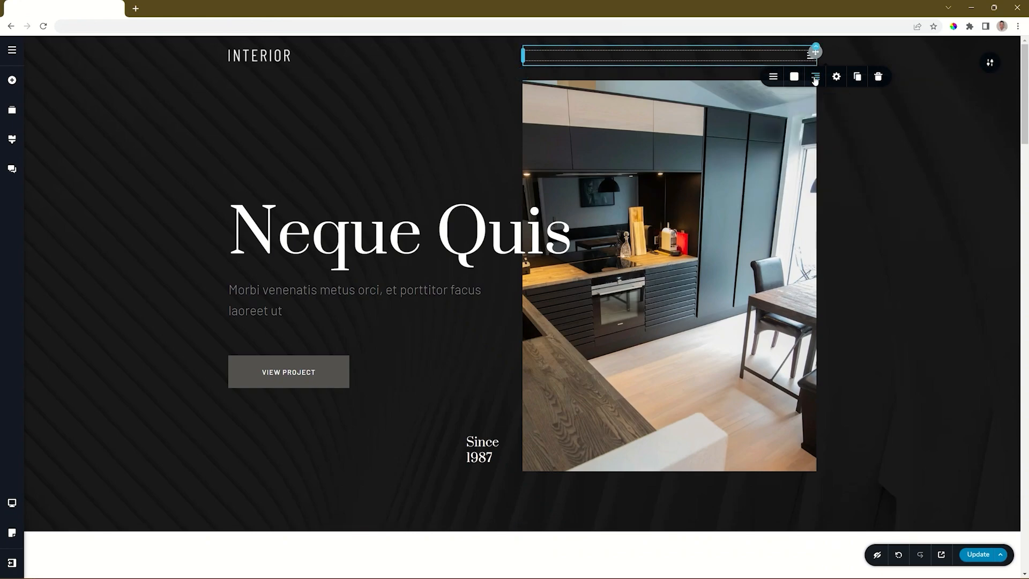
left_click(773, 77)
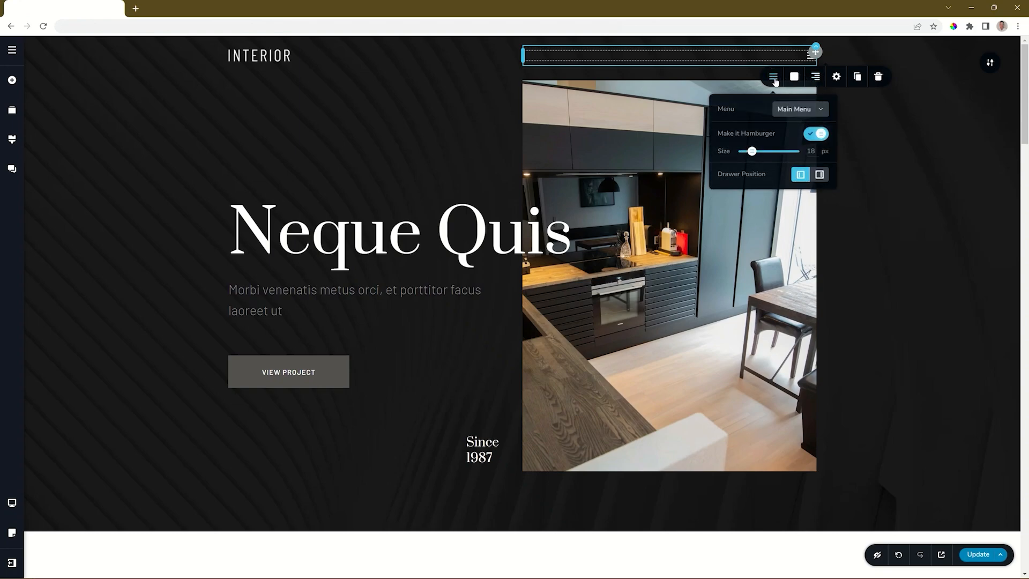
left_click(810, 135)
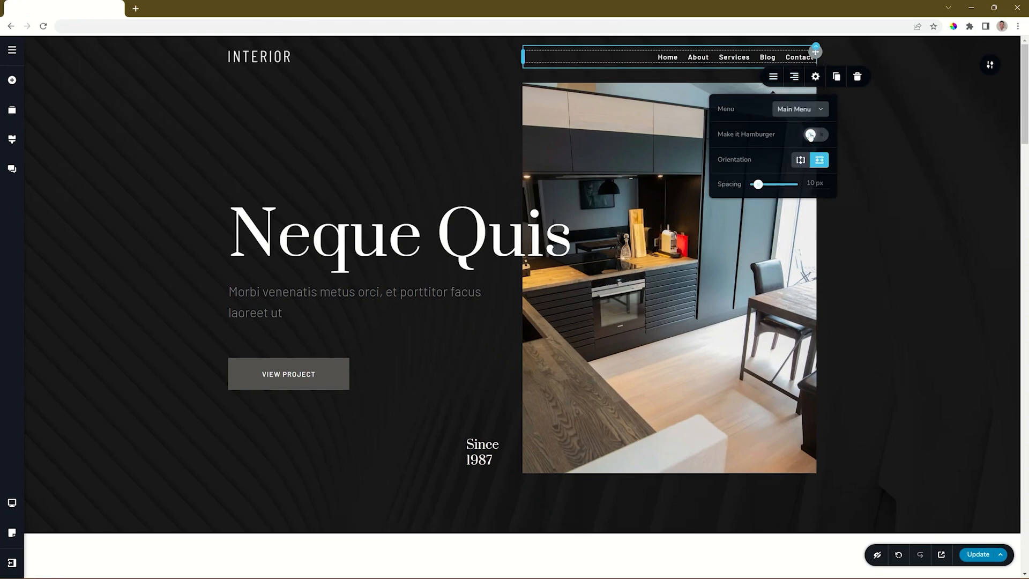
Try the vertical orientation for the header menu, restore horizontal, and set the item spacing to 31 px
left_click(801, 161)
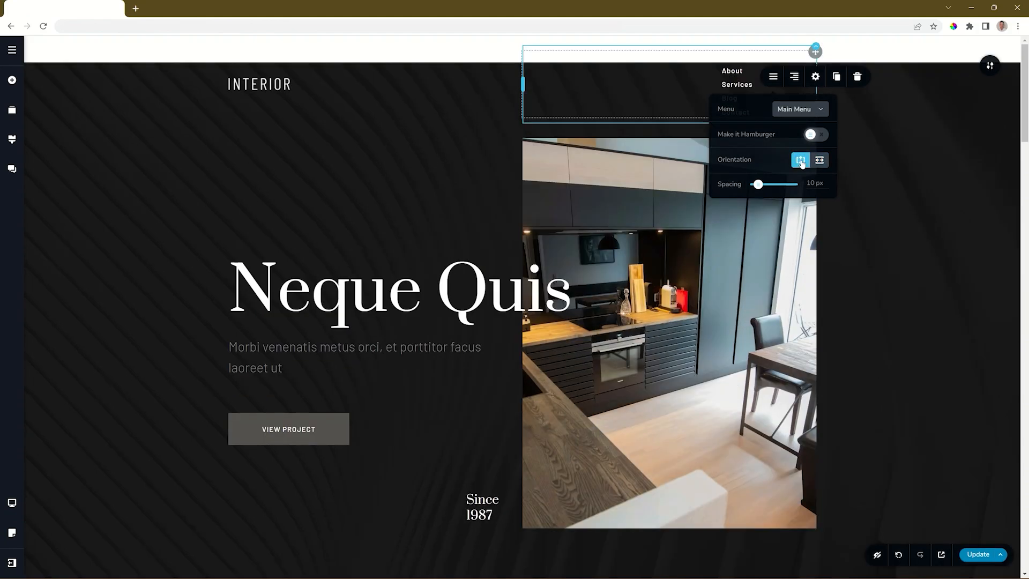
left_click(819, 161)
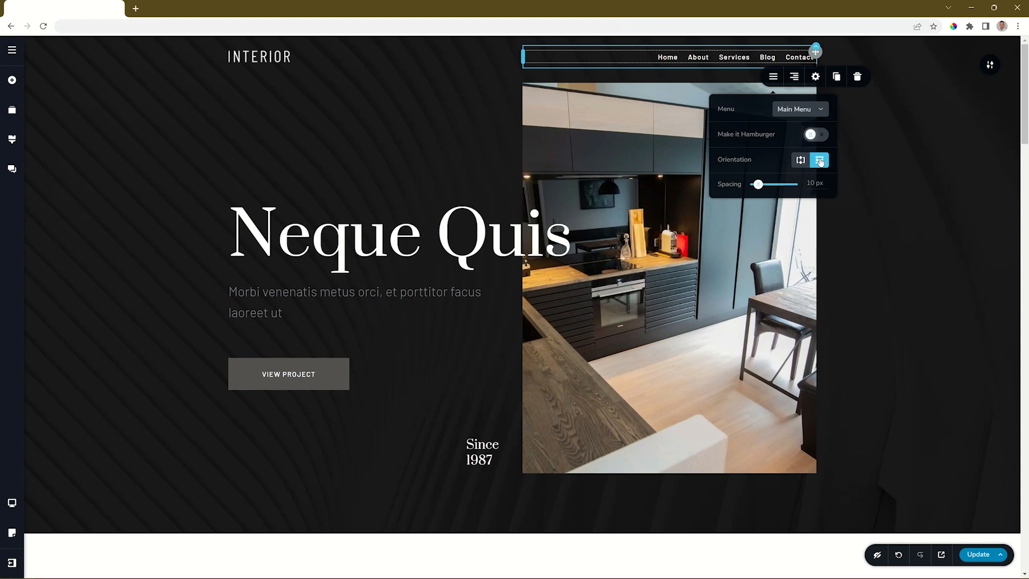
mouse_move(758, 185)
left_mouse_down()
mouse_move(781, 185)
mouse_move(767, 184)
left_mouse_up()
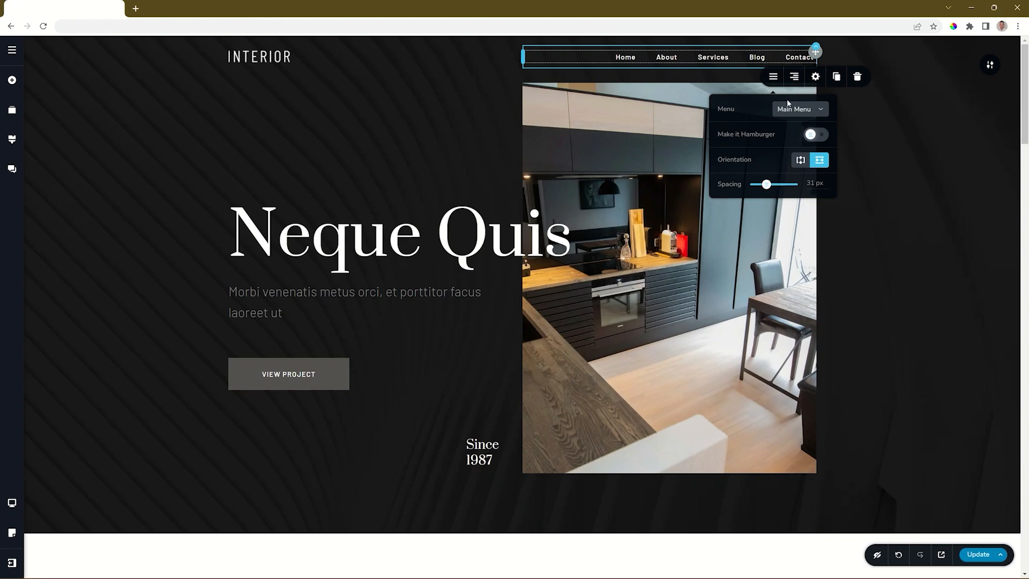
Cycle the header menu through the other alignments back to right and open its padding and margin settings
left_click(793, 77)
left_click(793, 78)
left_click(794, 78)
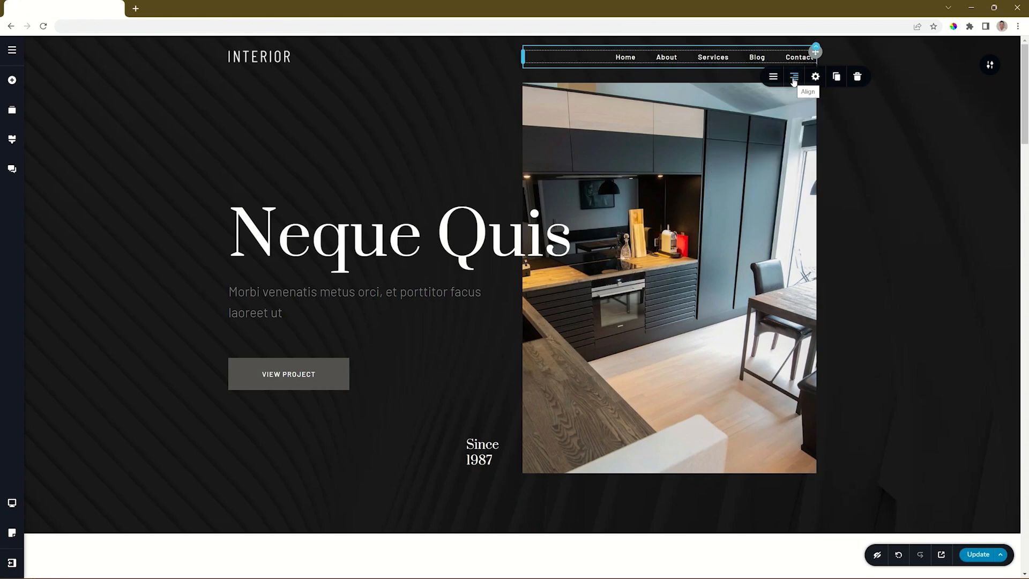
left_click(816, 77)
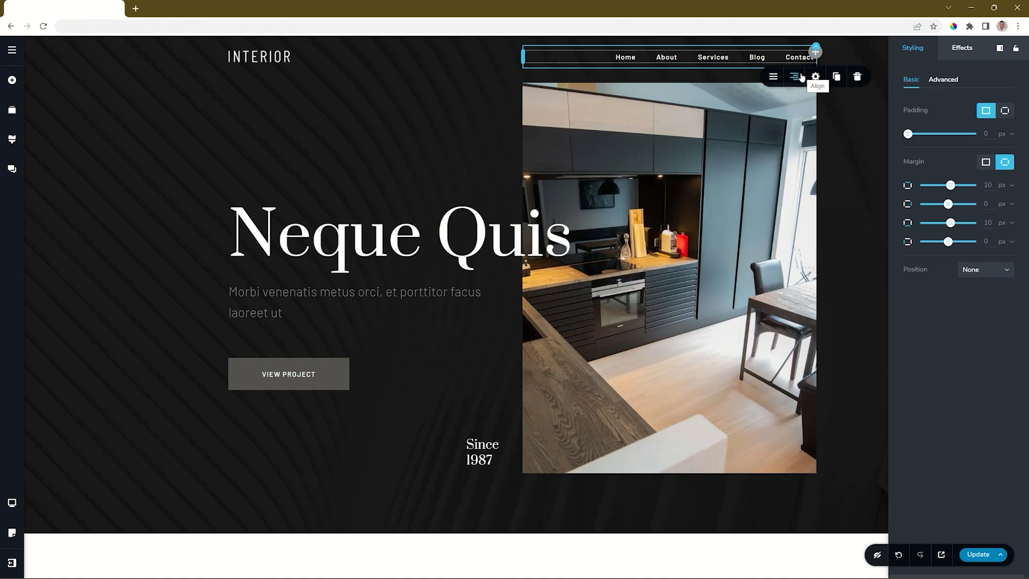
Add an outline house icon, found by searching "home", to the Home menu item and position it after the label
left_click(626, 57)
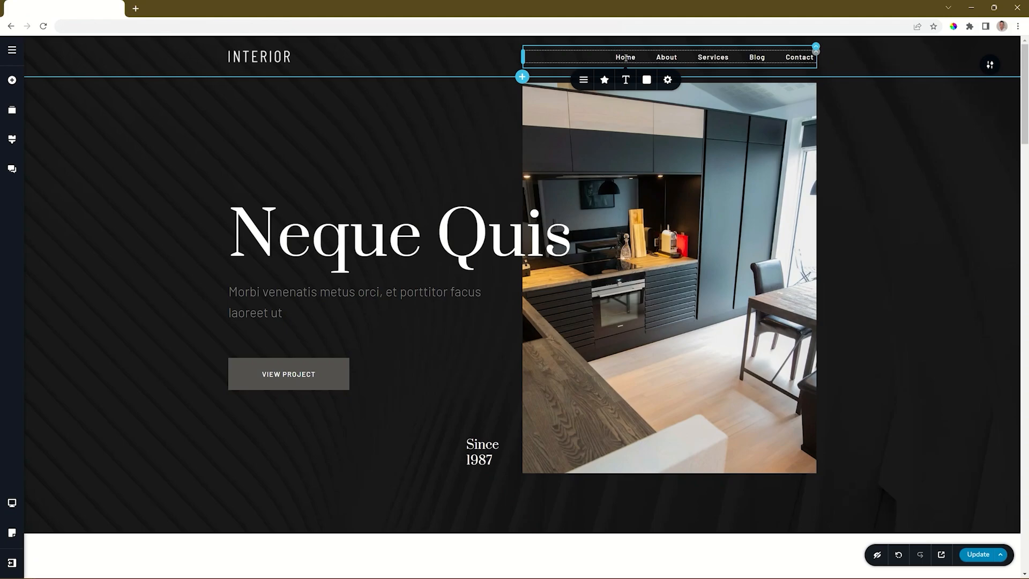
left_click(584, 80)
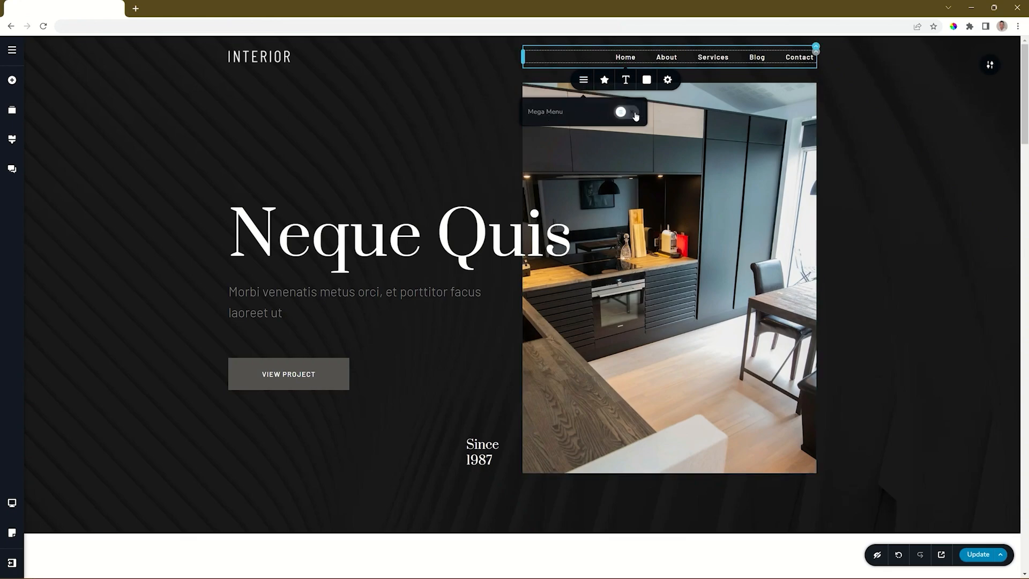
left_click(604, 80)
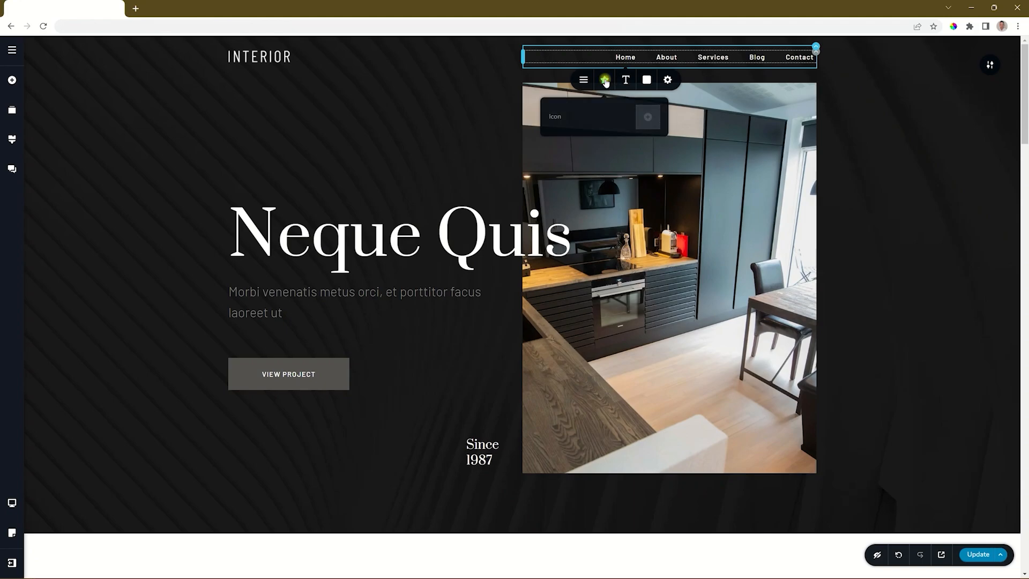
left_click(651, 121)
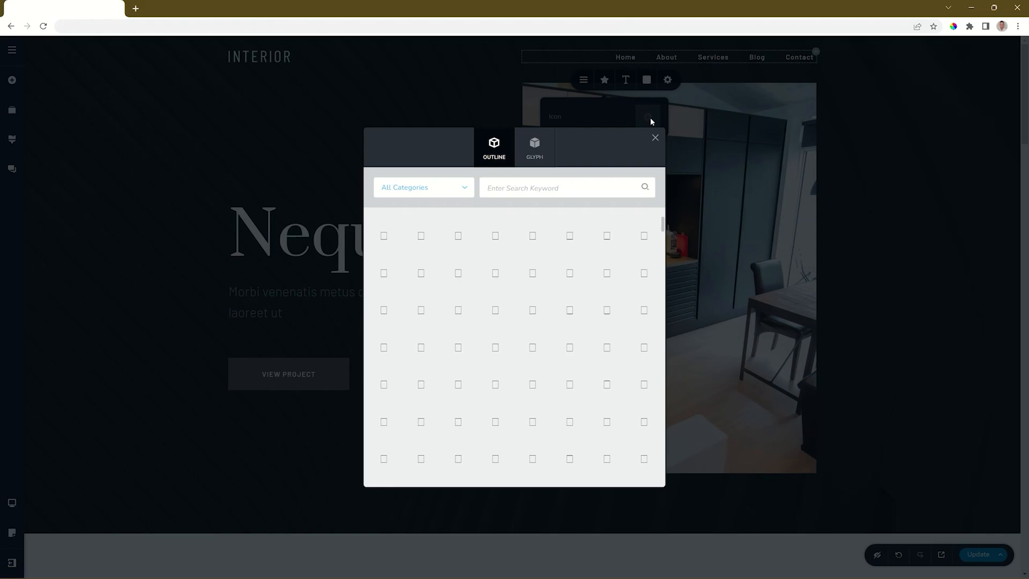
left_click(541, 181)
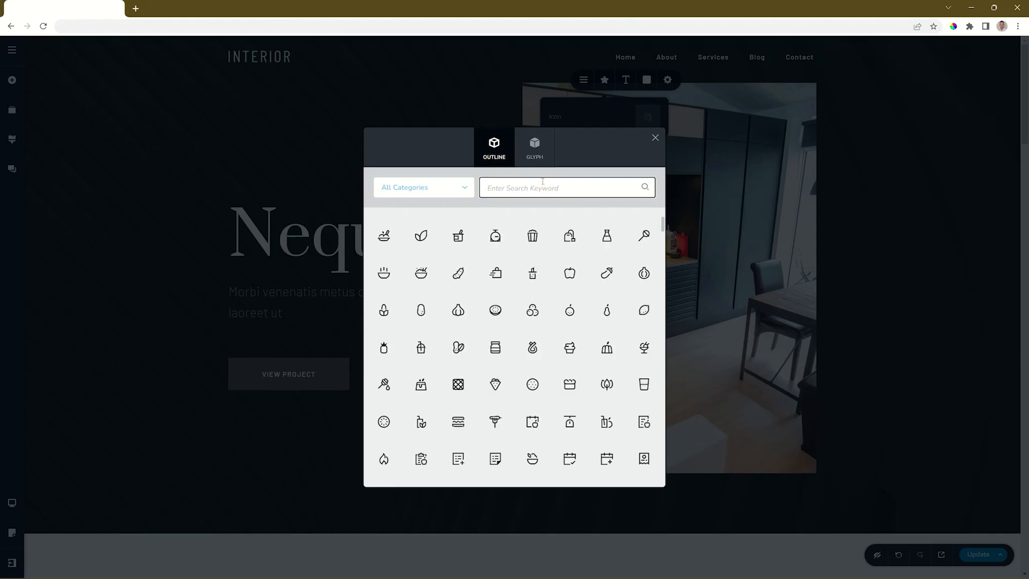
type("home")
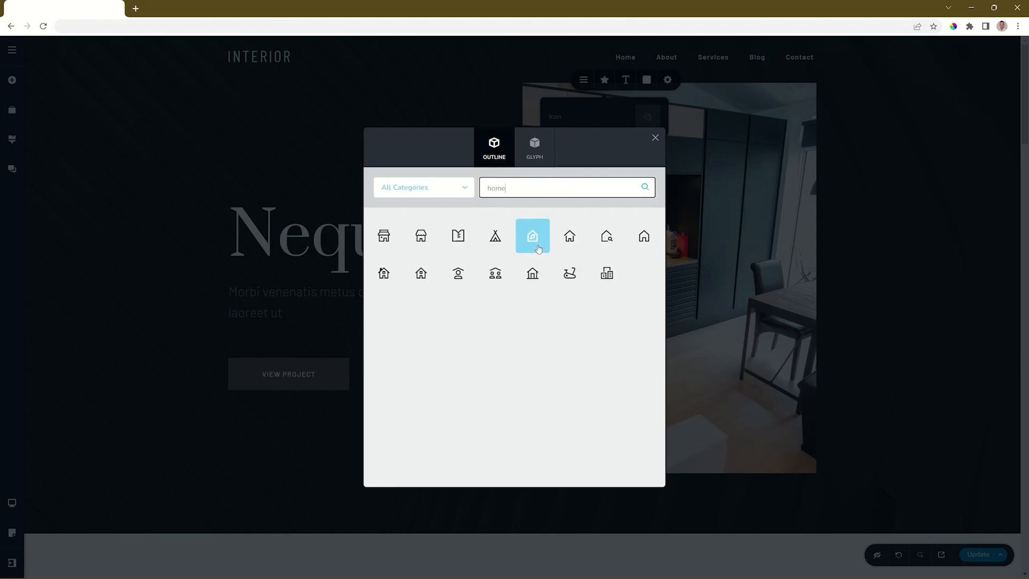
left_click(561, 244)
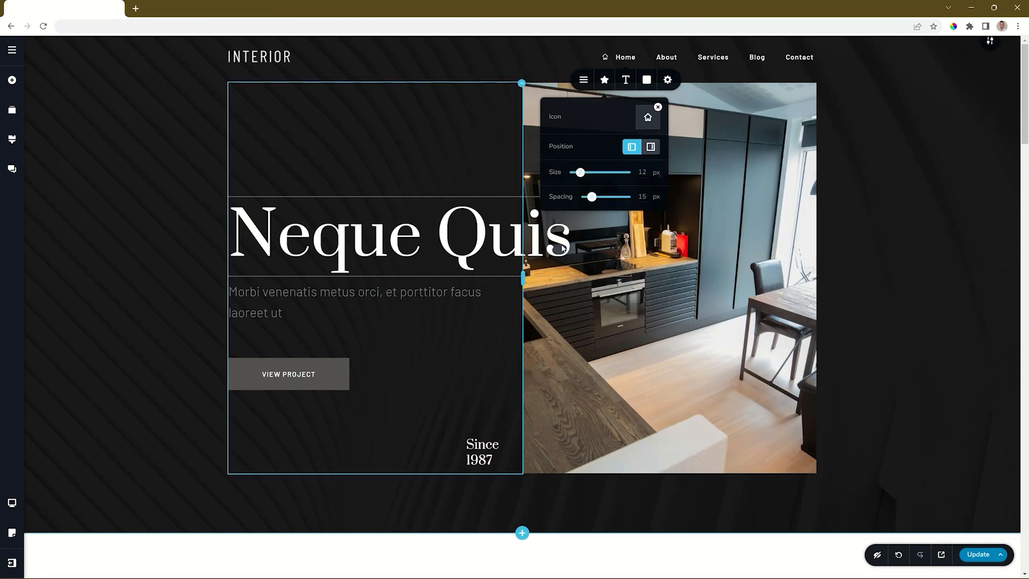
left_click(650, 147)
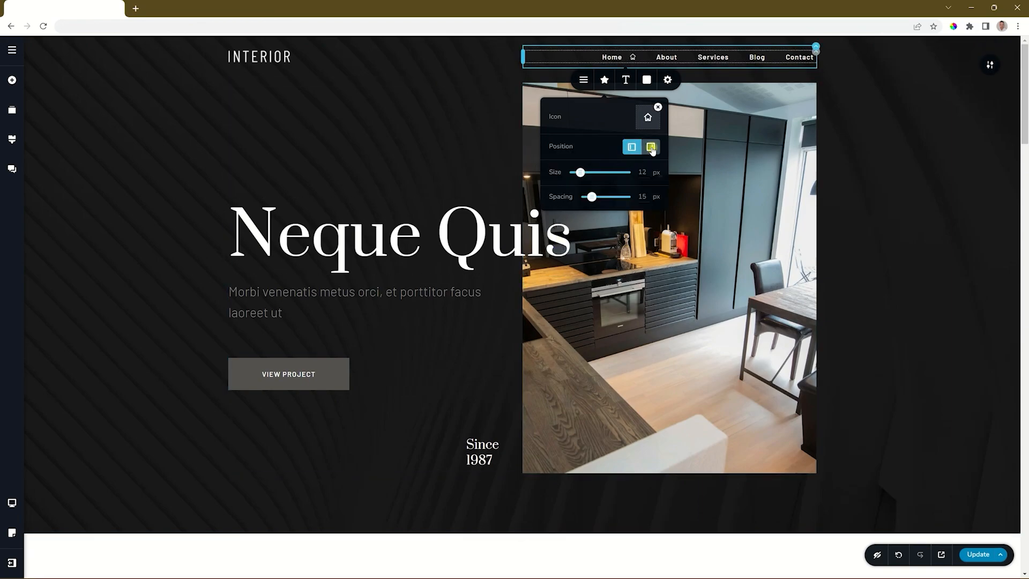
Place the house icon before the Home label and slightly reduce the spacing between them
left_click(632, 147)
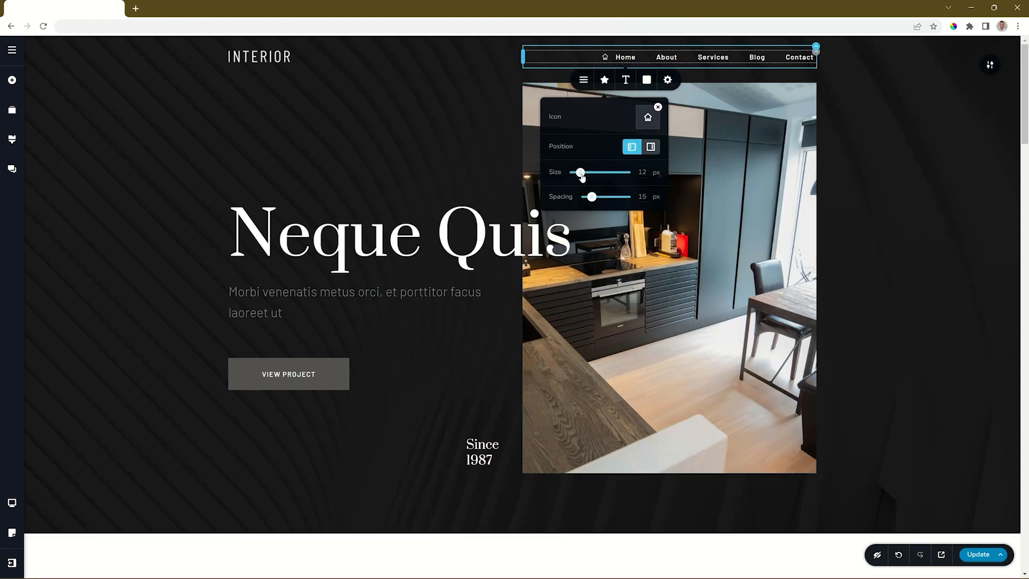
left_click_drag(592, 196, 590, 197)
Change the header menu items' font to Montserrat at size 16 px
left_click(625, 81)
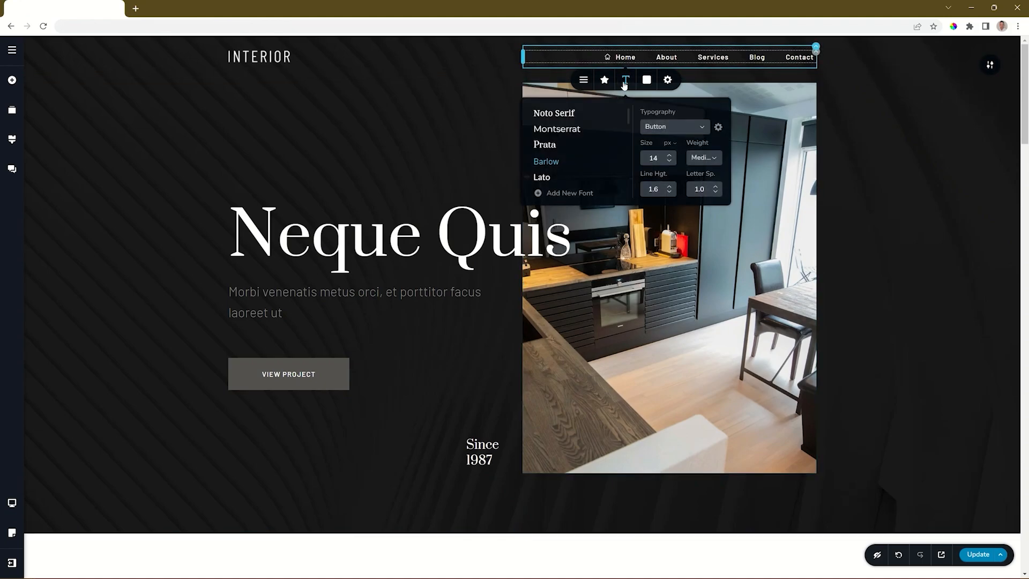
left_click(565, 130)
left_click(669, 155)
left_click(669, 155)
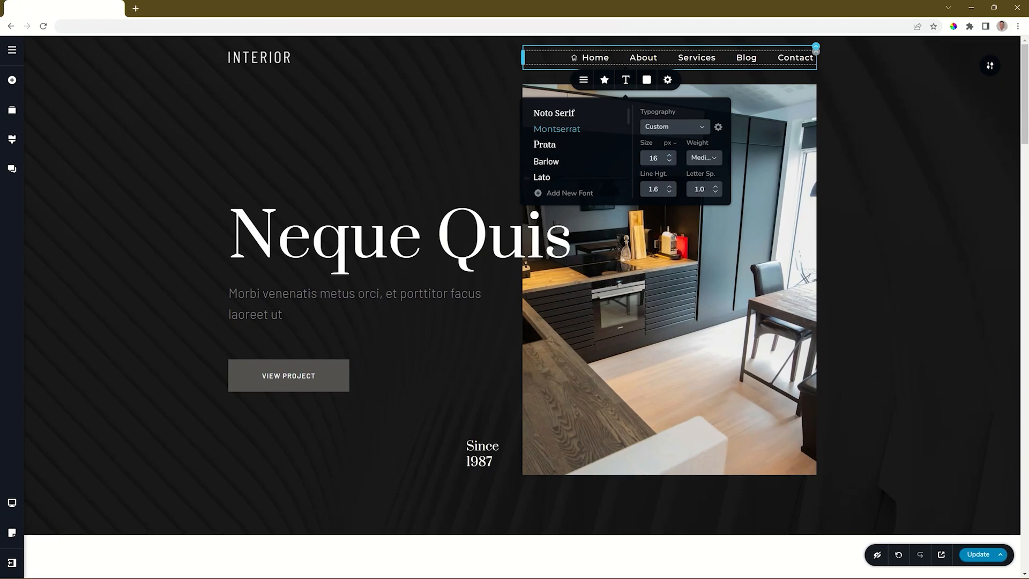
Set the menu items' hover text colour to red (#ff0000) and their active text colour to the #9c8b77 palette swatch
left_click(646, 80)
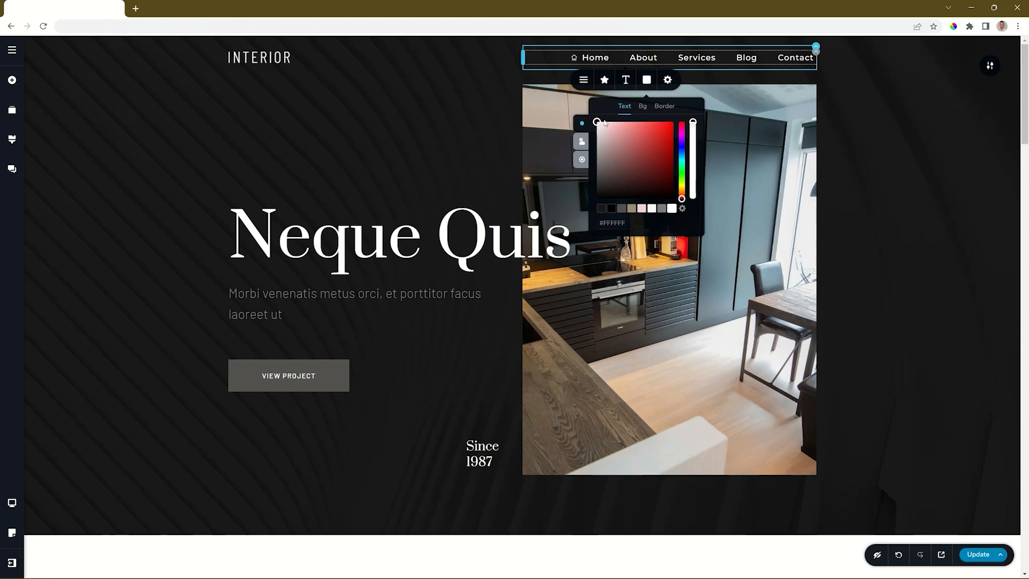
left_click(582, 141)
left_click_drag(605, 150, 673, 121)
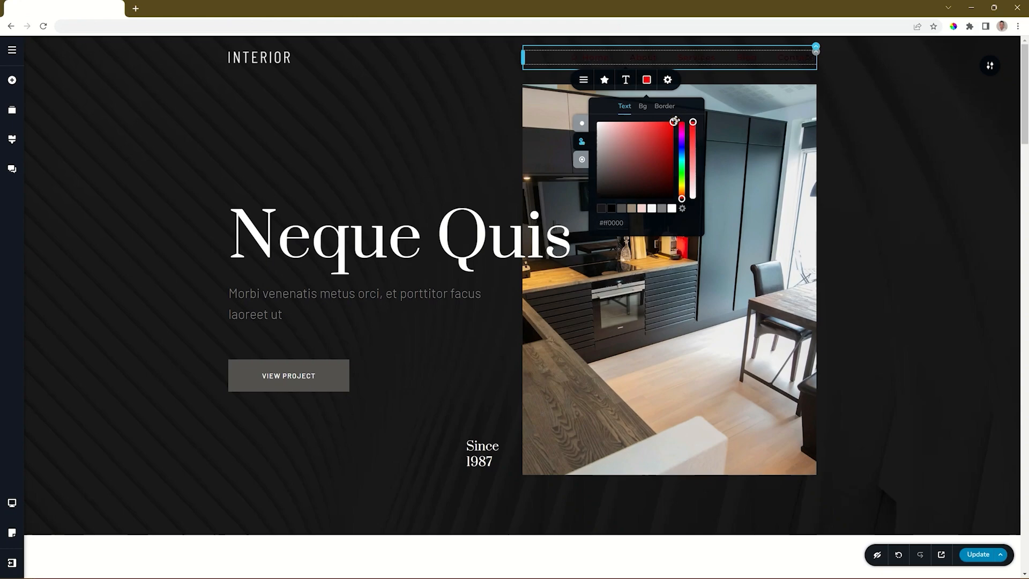
left_click(582, 159)
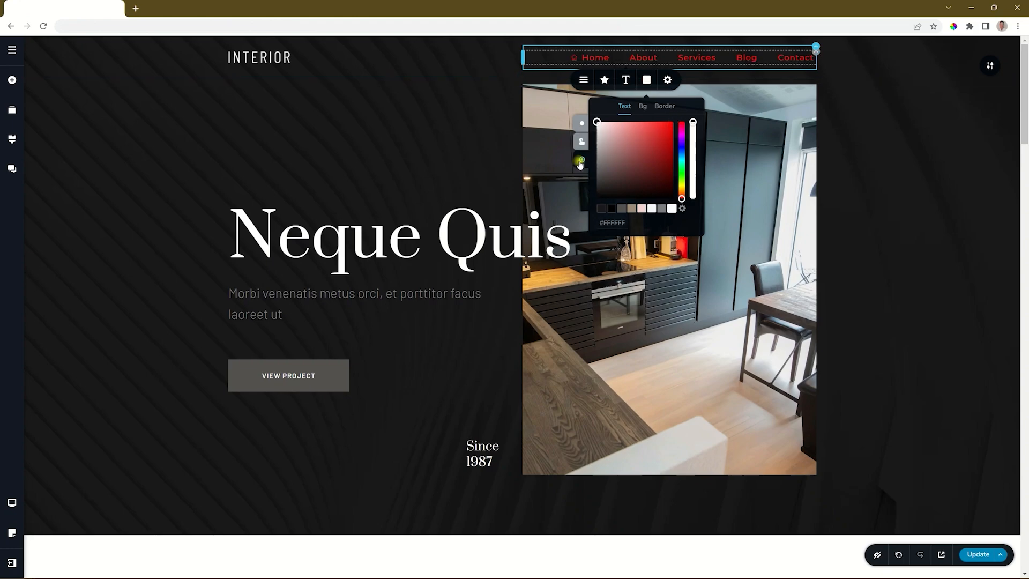
left_click(645, 209)
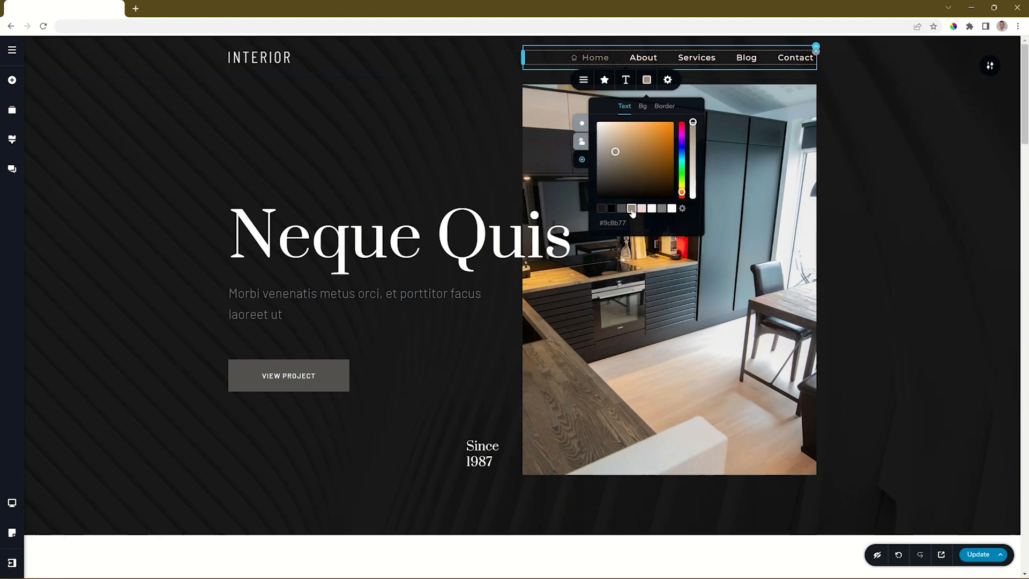
left_click(955, 193)
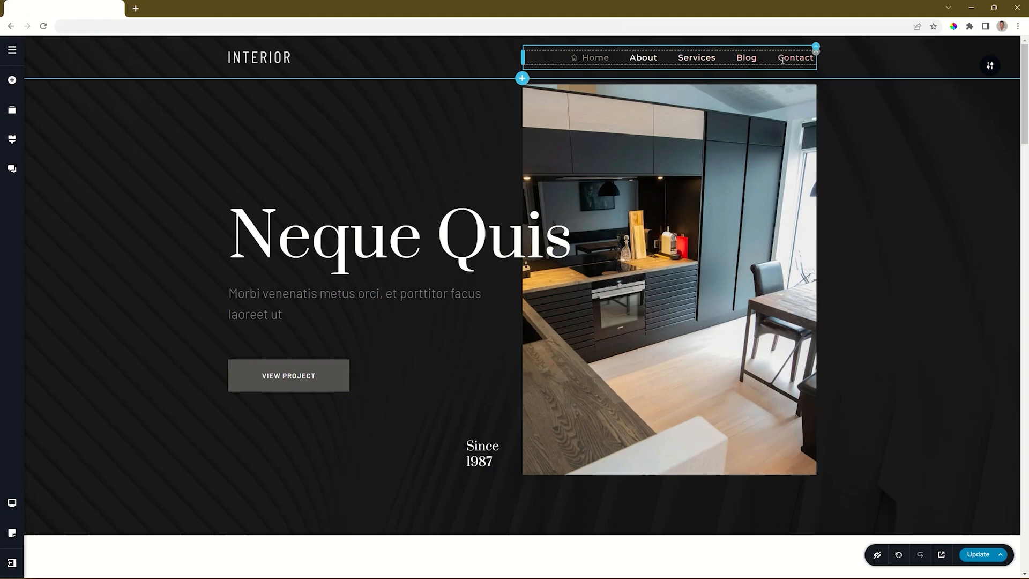
Open the Home menu item's styling settings and turn on its mega menu
left_click(601, 59)
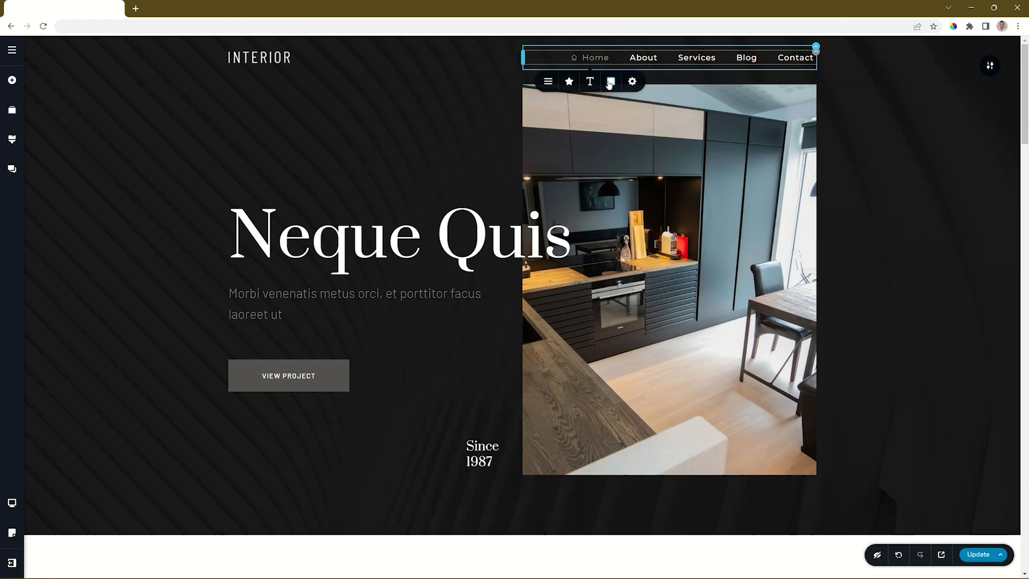
left_click(610, 82)
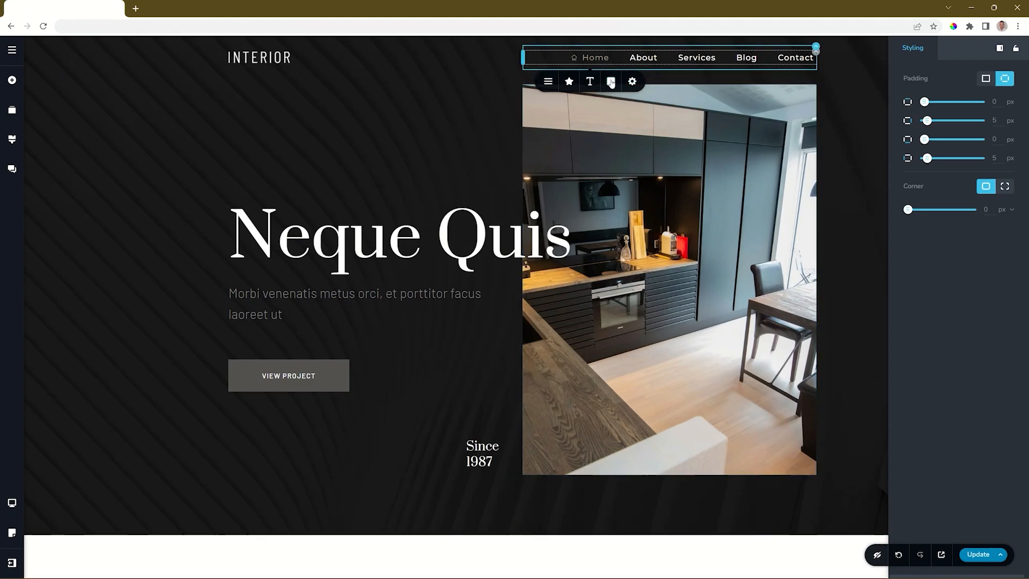
left_click(548, 82)
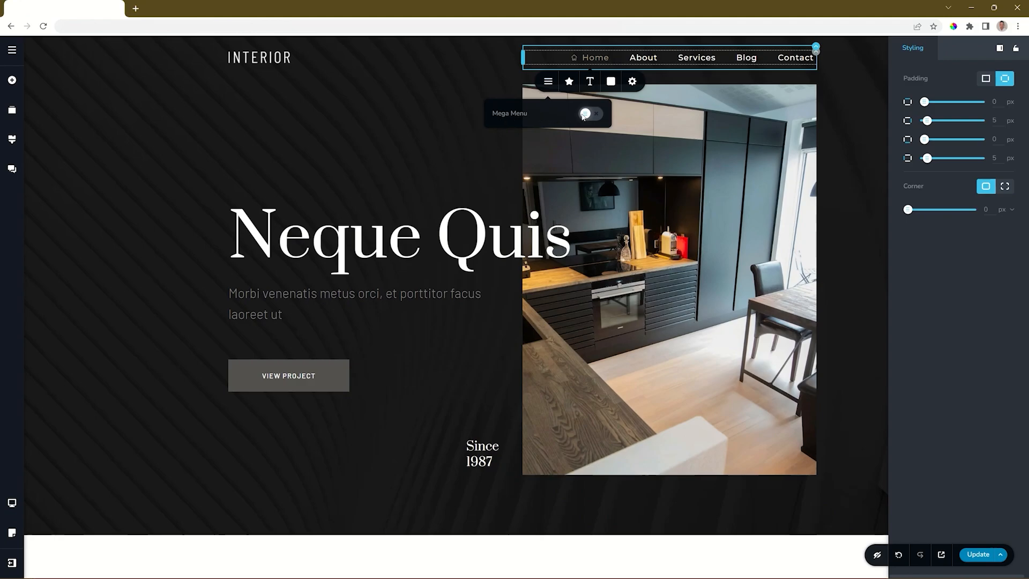
left_click(588, 114)
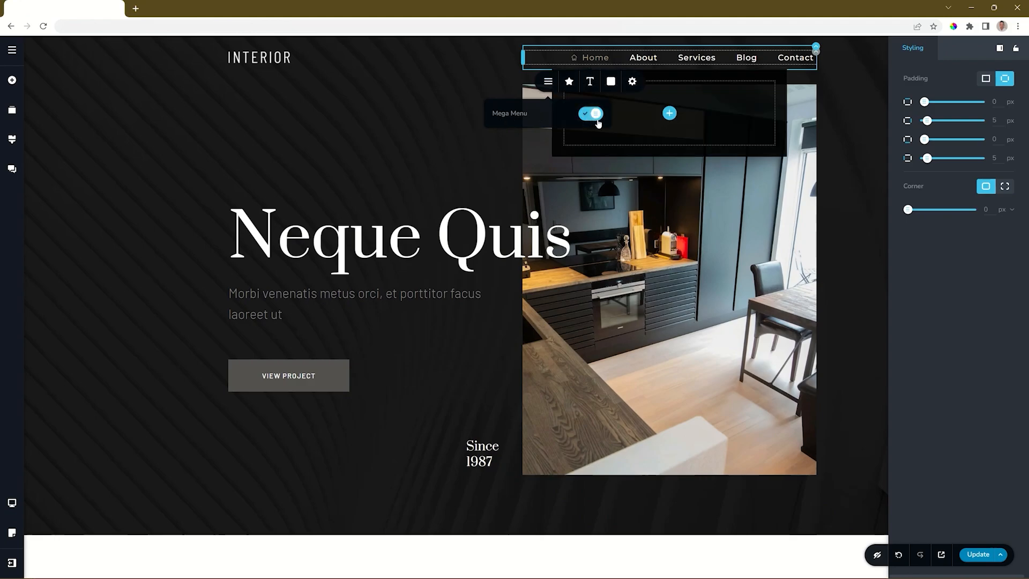
Split the Home mega menu into two columns and add a text element to the first column
left_click(670, 114)
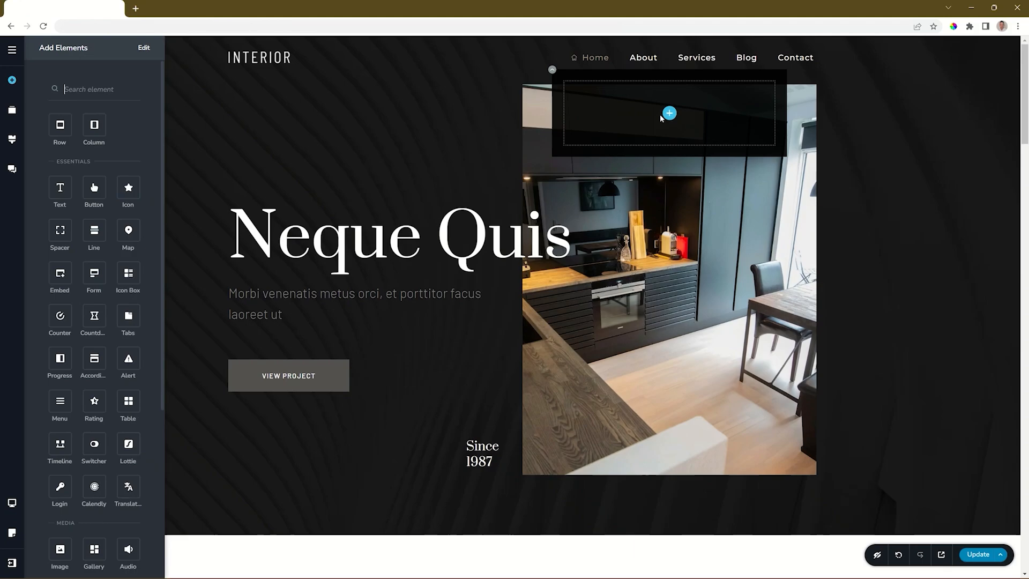
left_click_drag(91, 125, 665, 114)
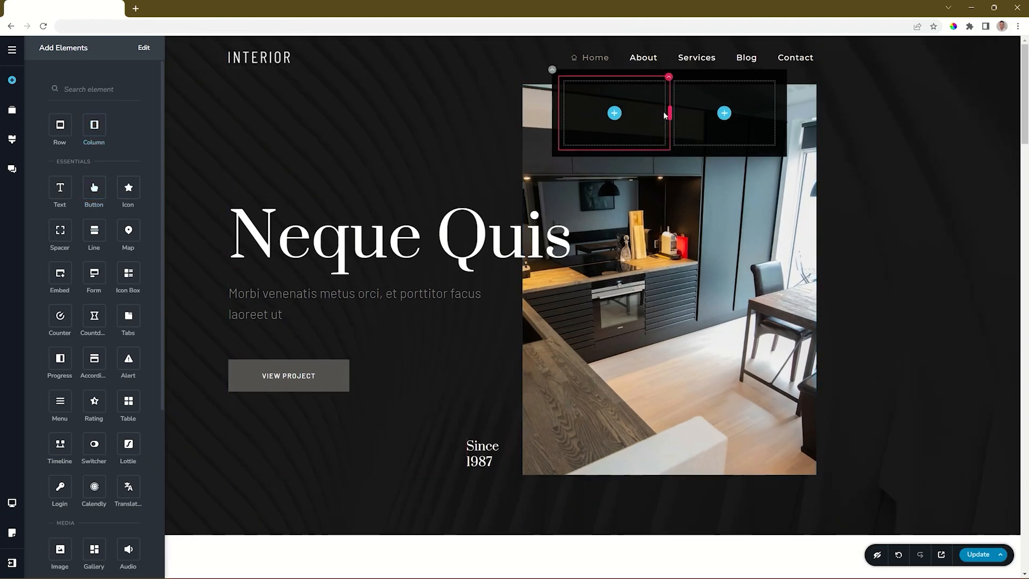
left_click_drag(60, 188, 612, 117)
Add an image element above the text in the mega menu's first column
scroll(94, 268, "down", 3)
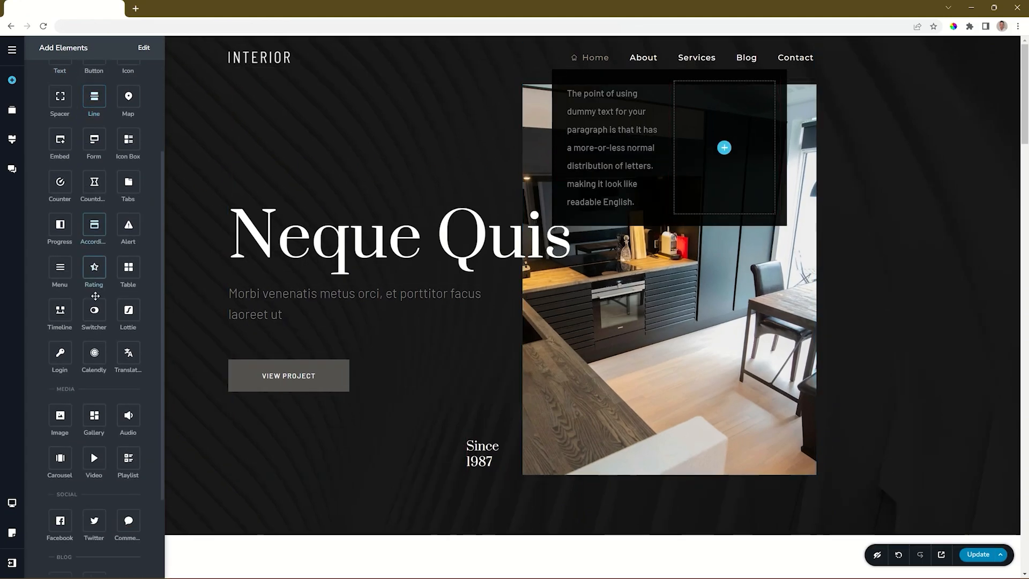
left_click_drag(60, 415, 423, 323)
left_click_drag(588, 268, 634, 95)
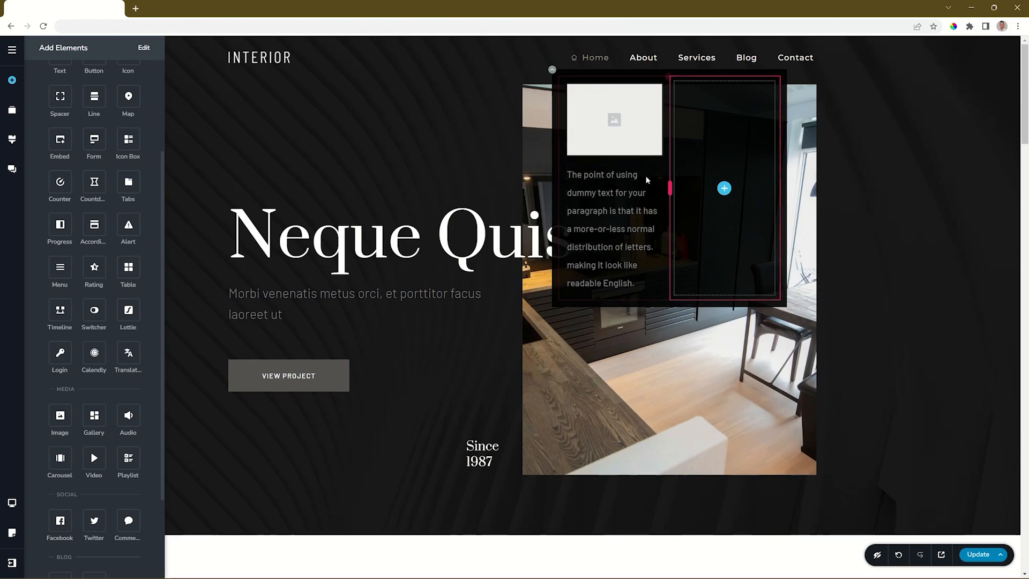
Look through the mega menu's background image and border options, and try right alignment before restoring centre alignment
left_click(552, 70)
left_click(521, 94)
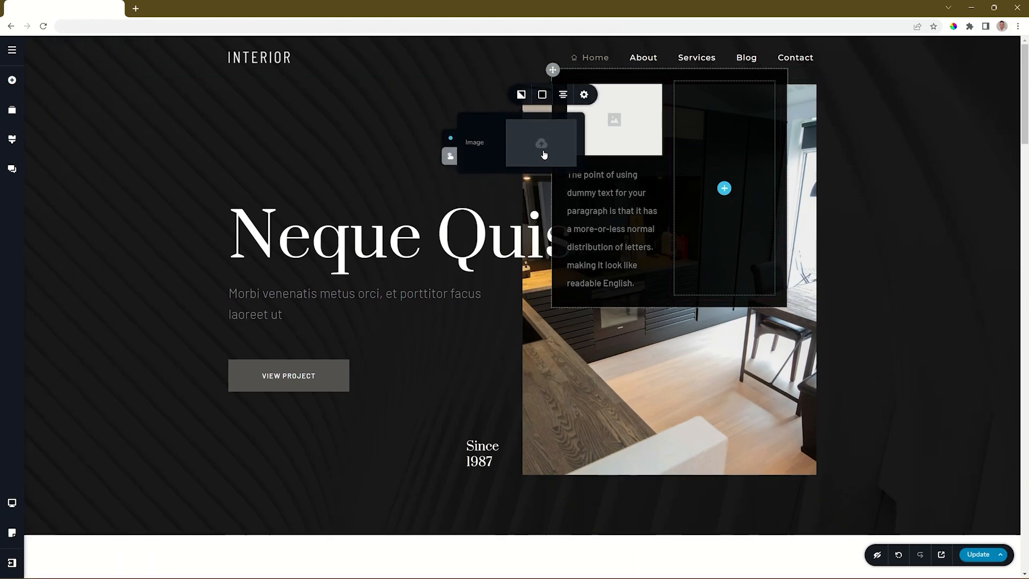
left_click(542, 95)
left_click(563, 95)
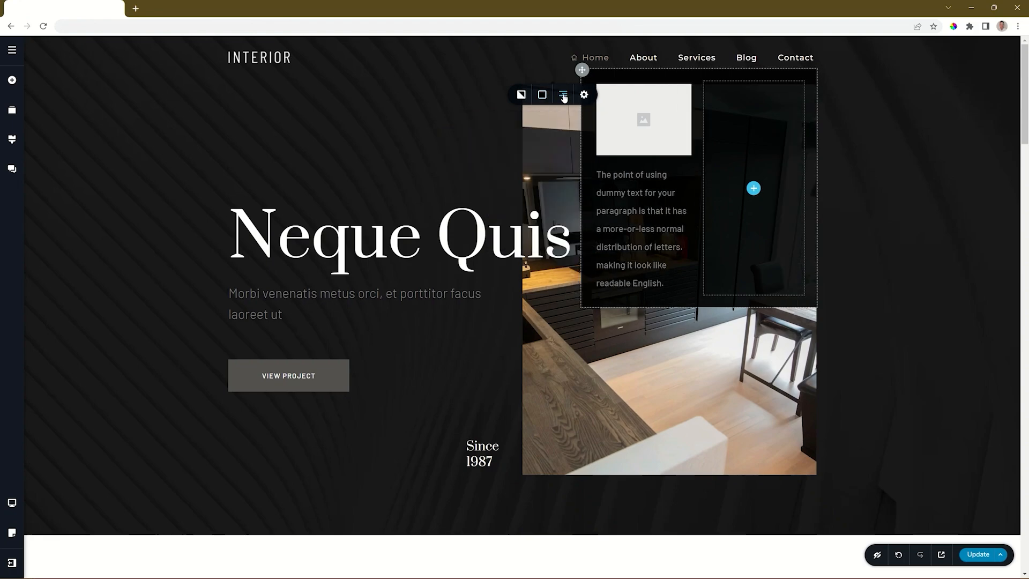
left_click(563, 96)
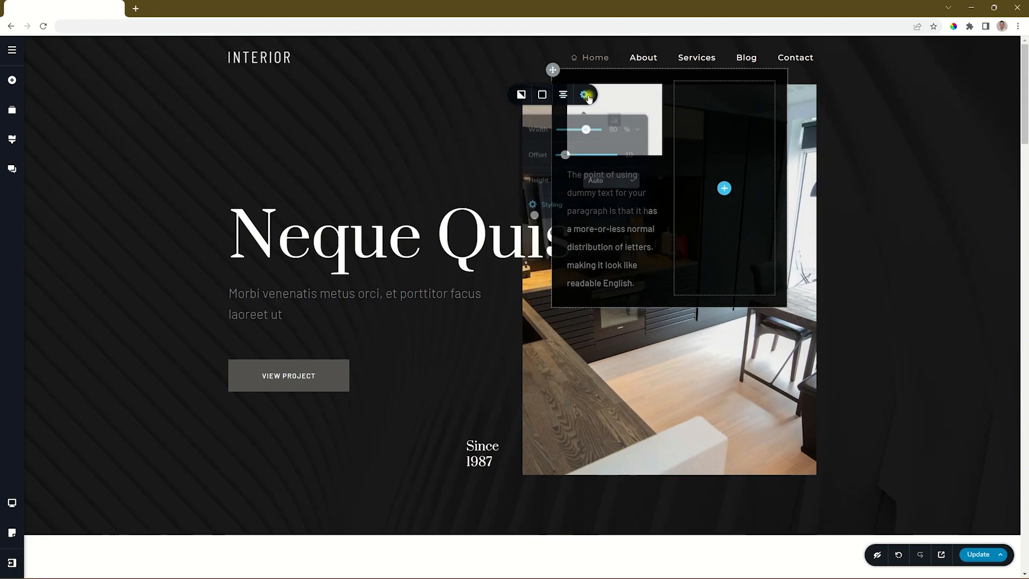
Set the mega menu's width to 100% and its offset to 23
left_click_drag(586, 128, 574, 152)
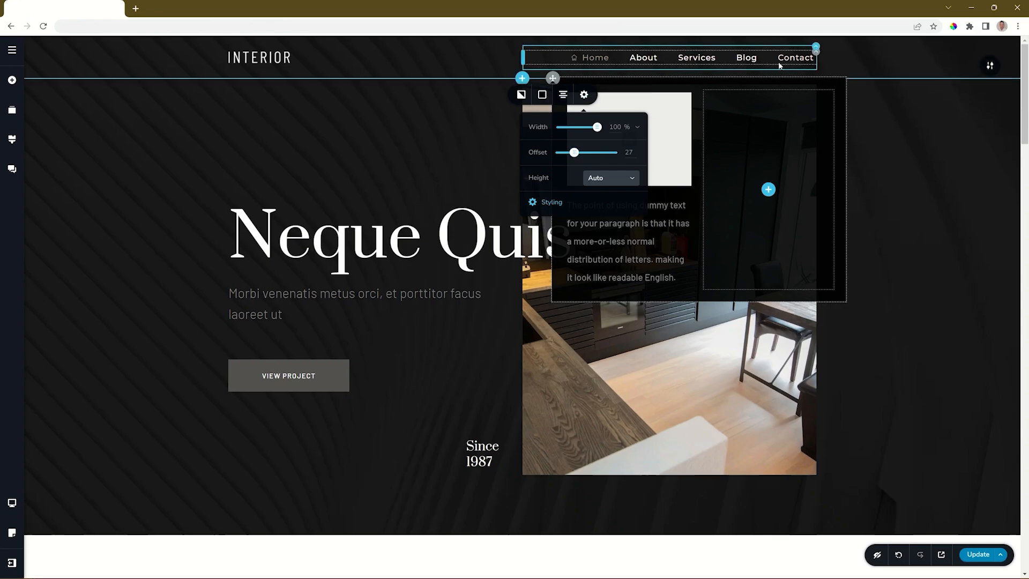
left_click(576, 152)
left_click_drag(576, 152, 571, 153)
Switch the mega menu's height to Custom and set it to 476 px
left_click(596, 181)
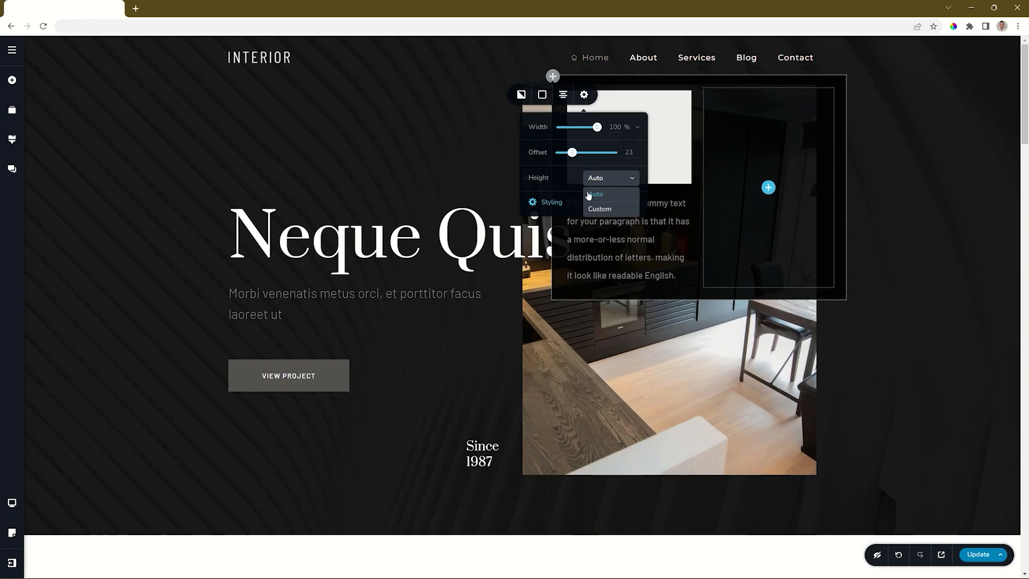
left_click(600, 210)
mouse_move(585, 200)
left_mouse_down()
mouse_move(599, 197)
mouse_move(580, 197)
left_mouse_up()
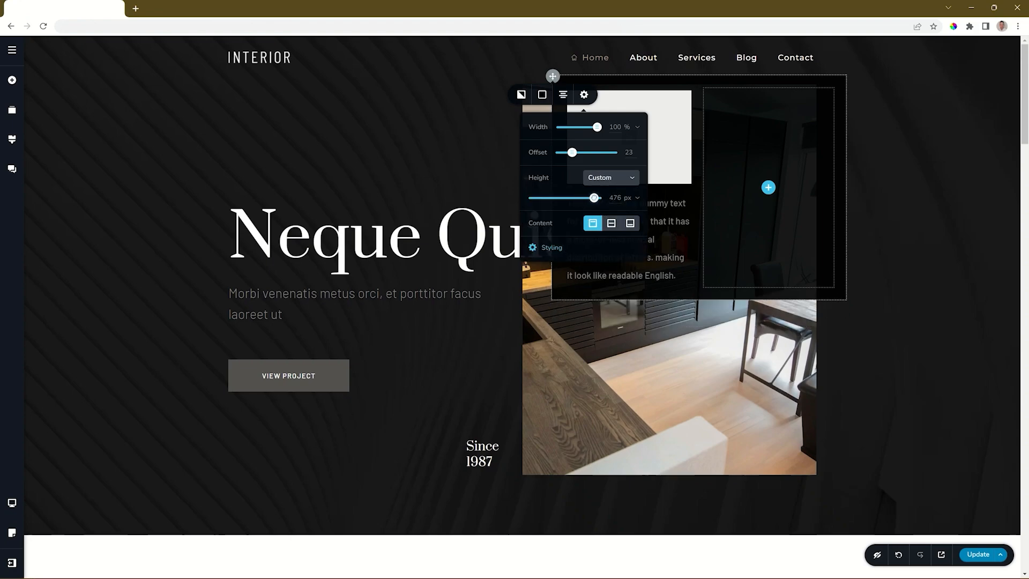
Try the middle and bottom content alignments for the mega menu, restore top alignment, and open its styling settings
left_click(612, 224)
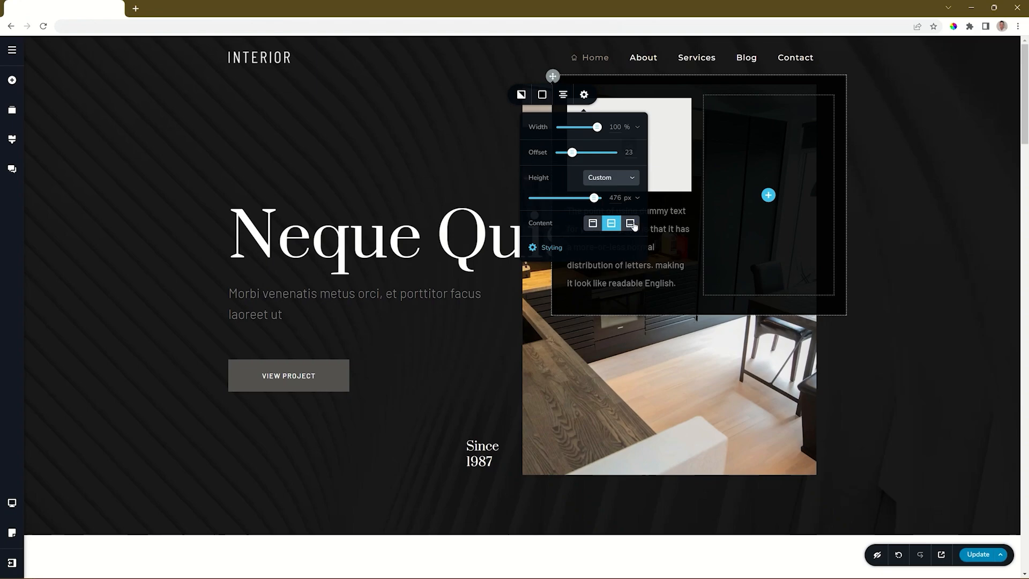
left_click(631, 223)
left_click(591, 223)
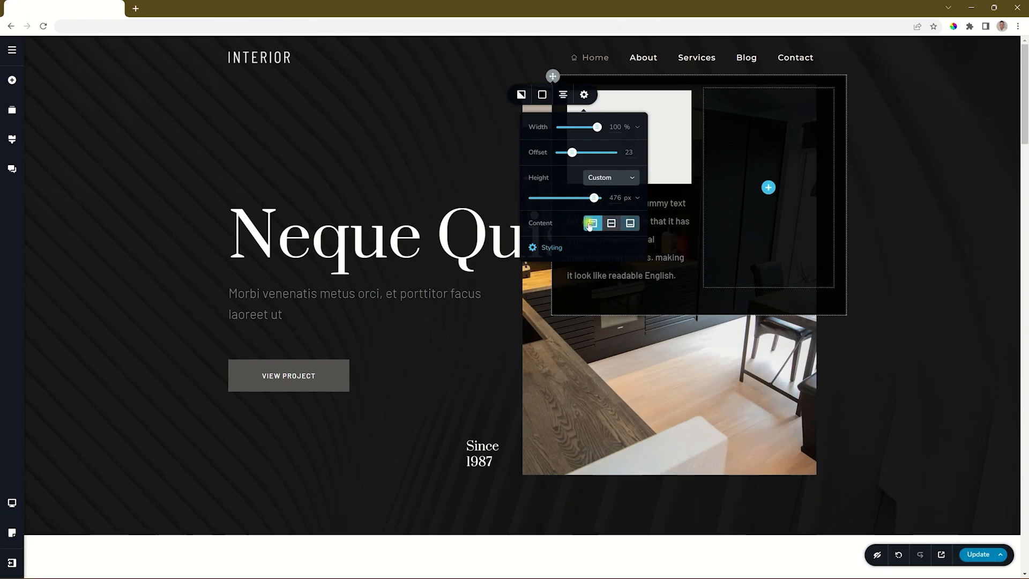
left_click(549, 249)
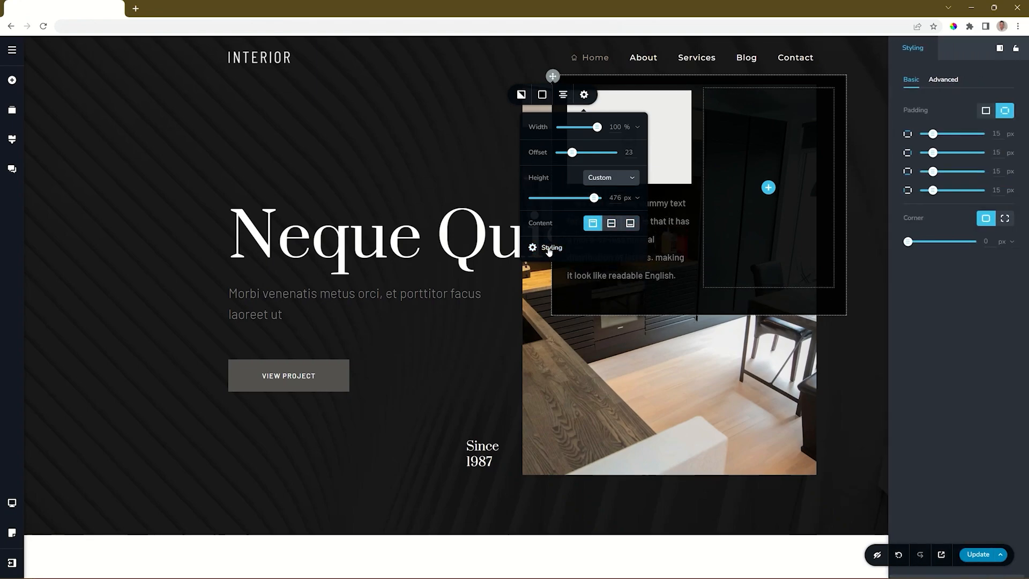